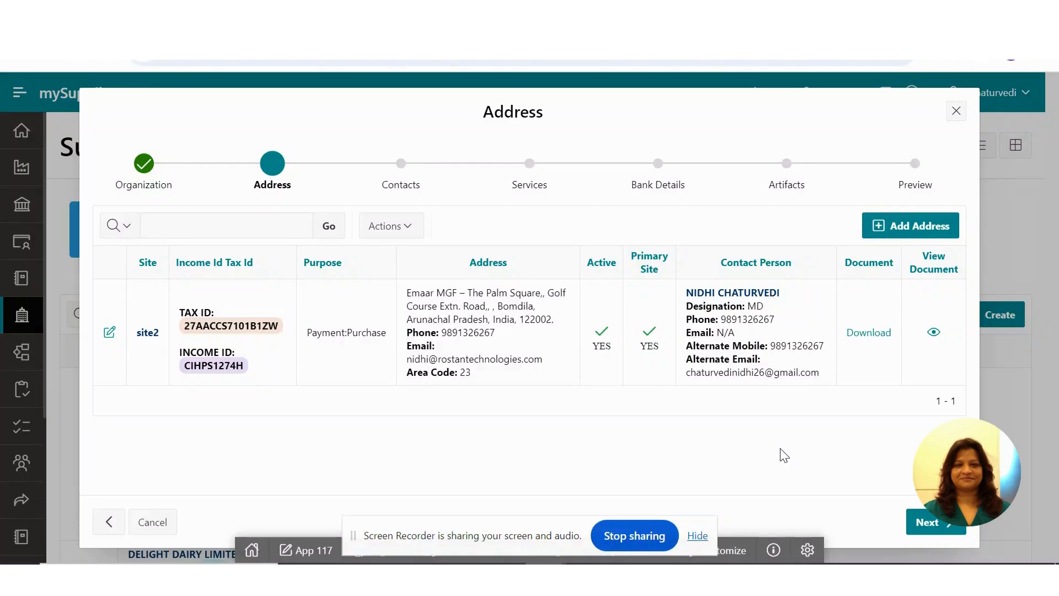
- Open the document preview for the site2 address and review the contact person details and the embedded PDF
click(933, 333)
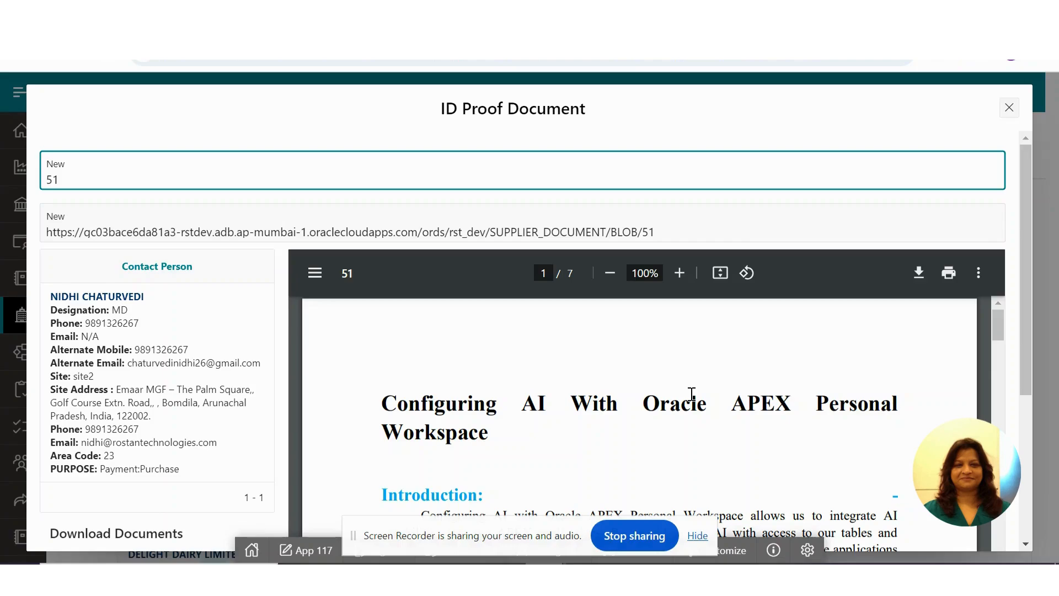
drag(61, 177, 48, 182)
drag(673, 232, 72, 232)
drag(45, 278, 199, 471)
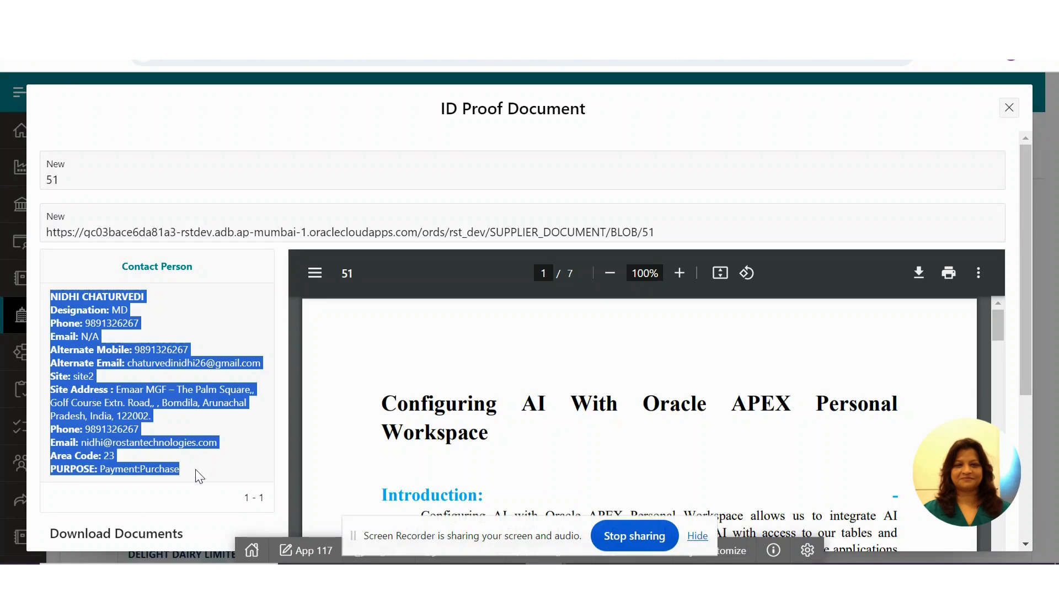
click(195, 468)
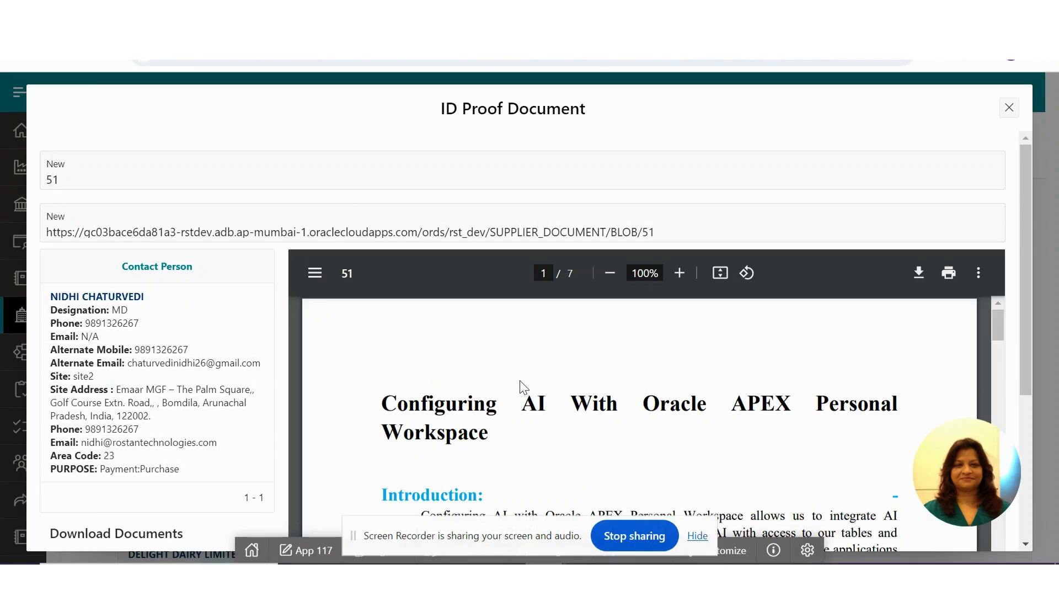
drag(1002, 329, 981, 292)
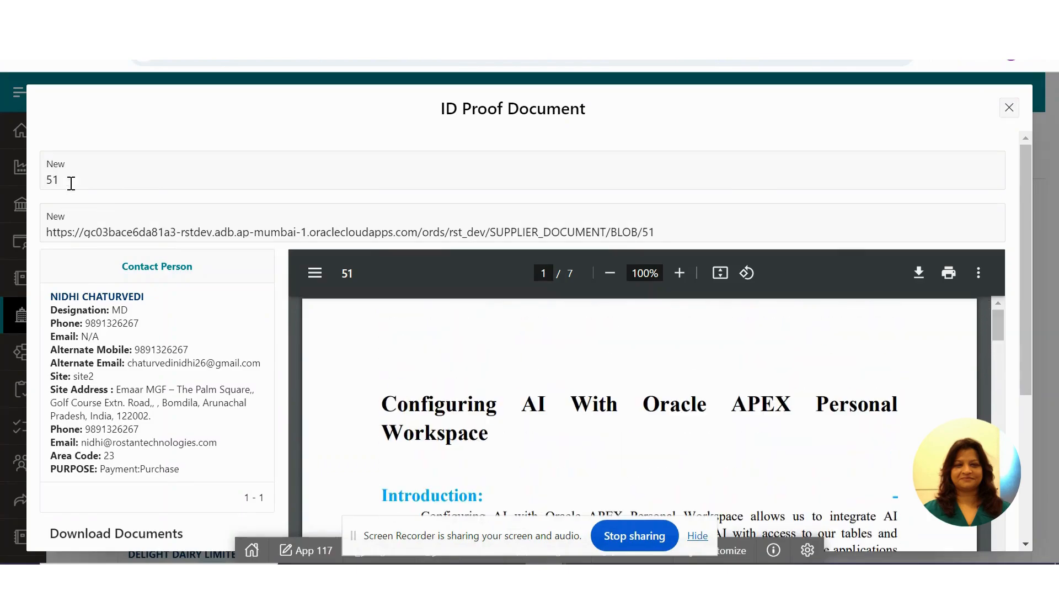
- Examine the document ID and the SUPPLIER_DOCUMENT/BLOB address that ends with it in the ID Proof Document dialog
drag(69, 180, 48, 180)
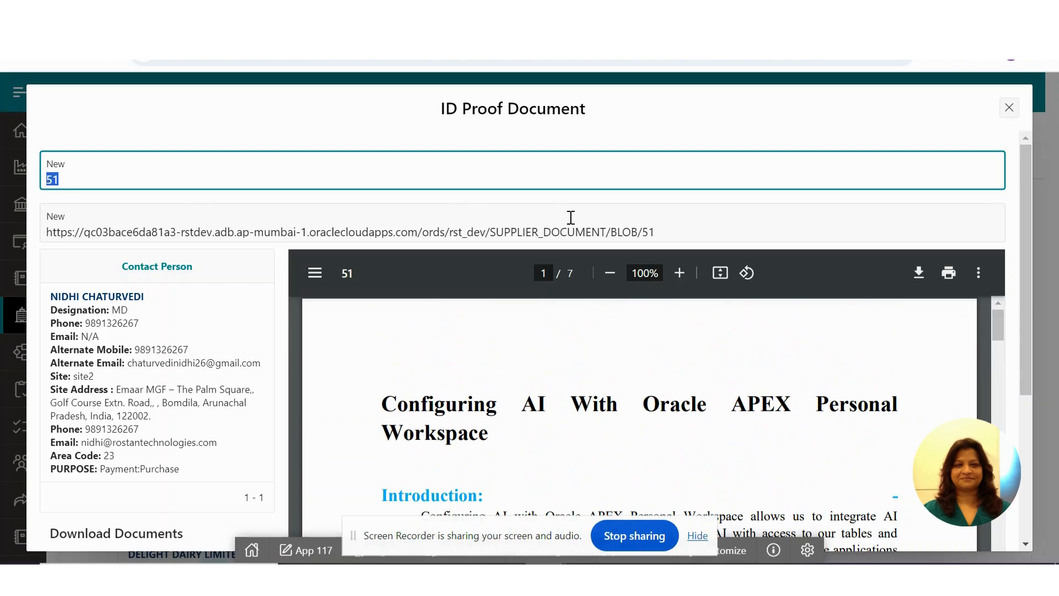
drag(678, 229, 636, 226)
click(45, 234)
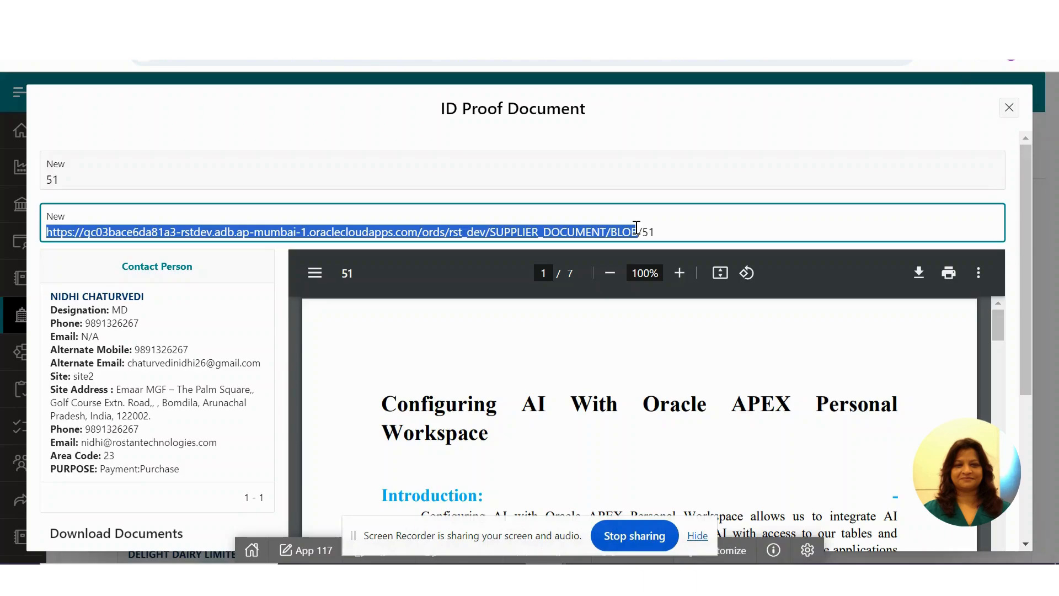
drag(636, 226, 666, 227)
- Switch to the APEX Page Designer for page 73 and inspect the P73_ID and P73_URL items and the Document View region
click(371, 560)
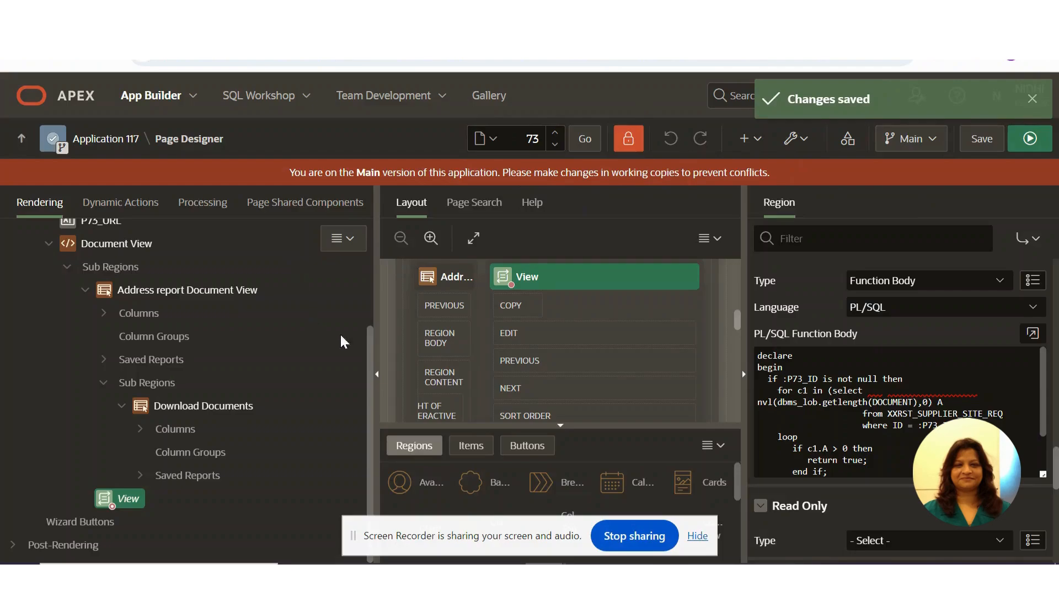
drag(373, 348, 365, 310)
click(105, 262)
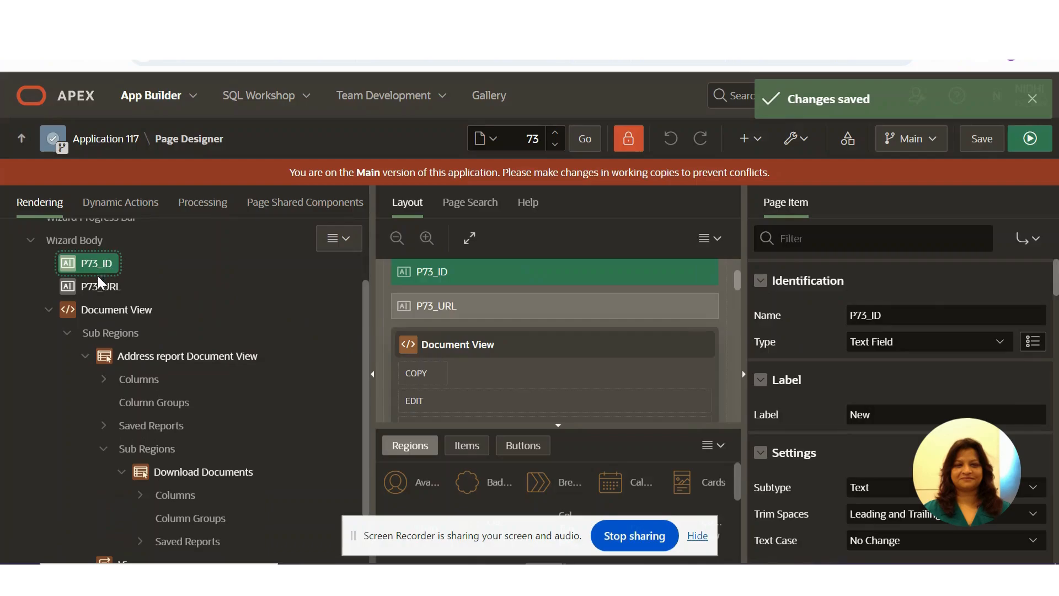
click(98, 285)
click(107, 310)
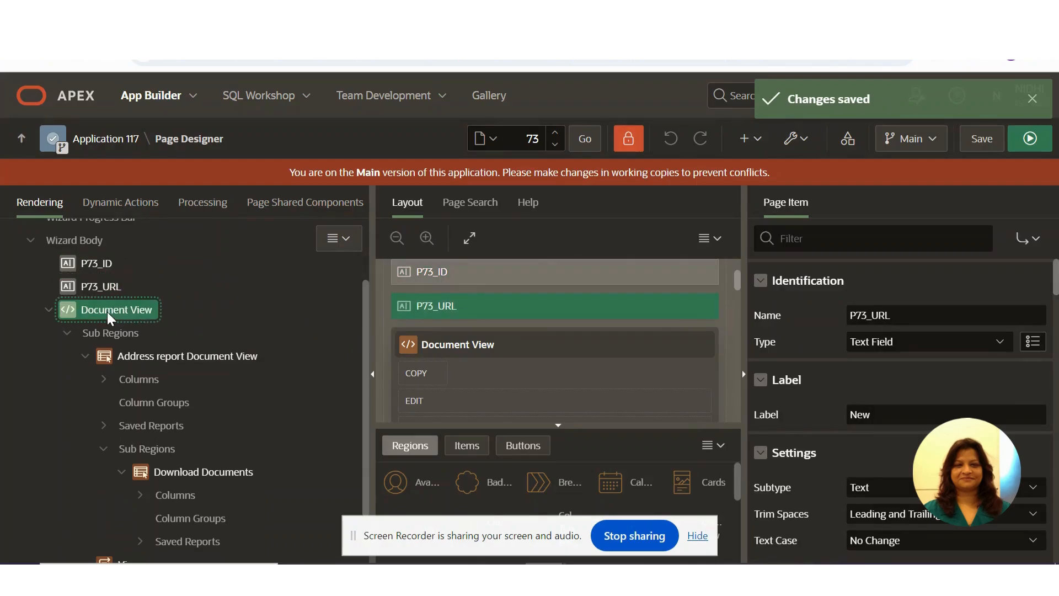
- Inspect the PL/SQL code of the View region that embeds the document
drag(365, 303, 361, 453)
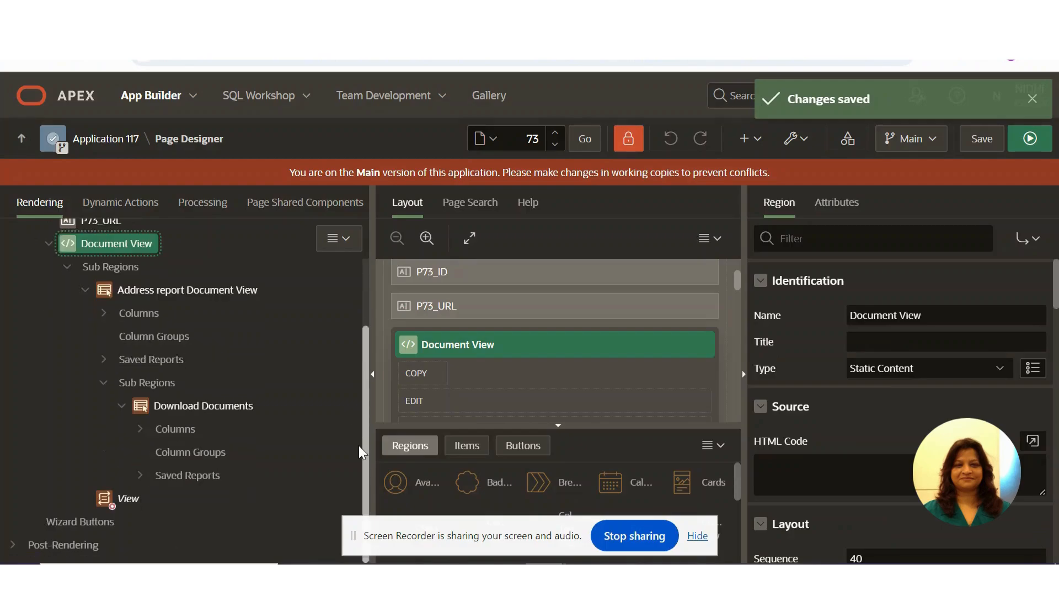
click(125, 498)
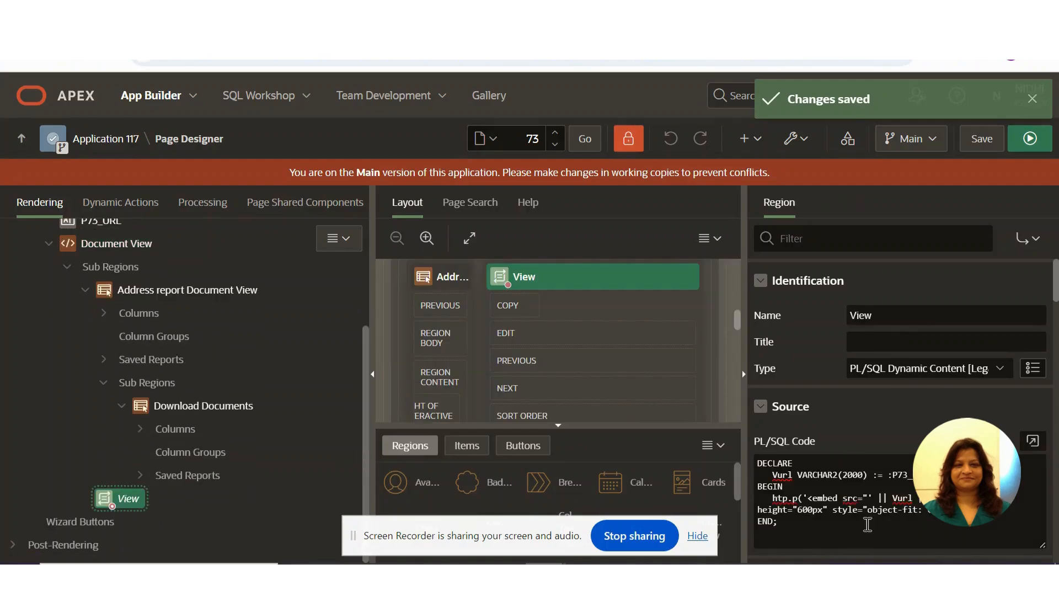
drag(790, 532, 755, 453)
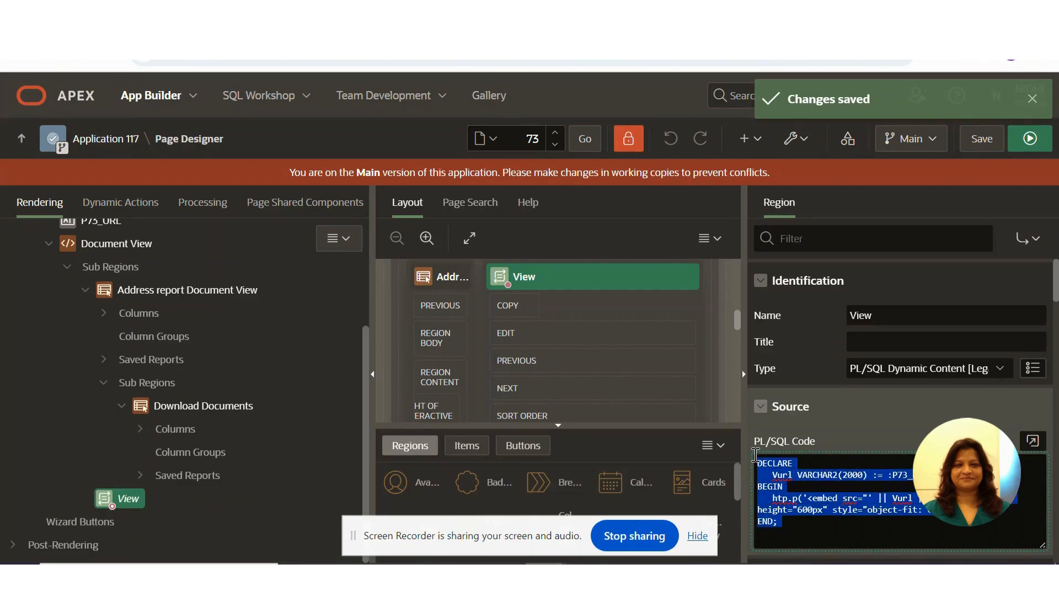
scroll(359, 335, up, 3)
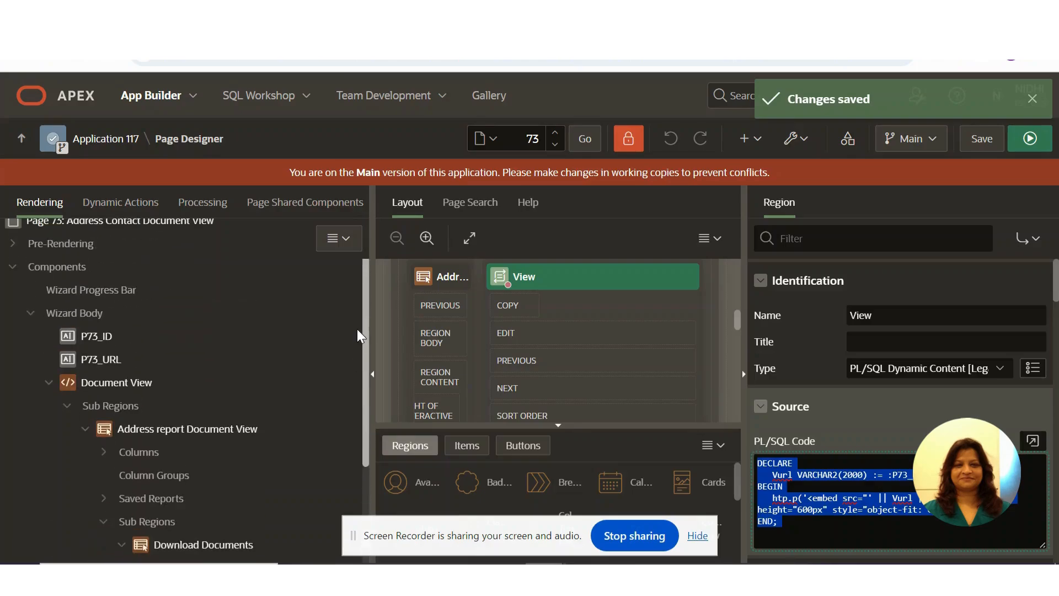
- Inspect the P73_URL page item and compare it with the document address on the running page
click(110, 365)
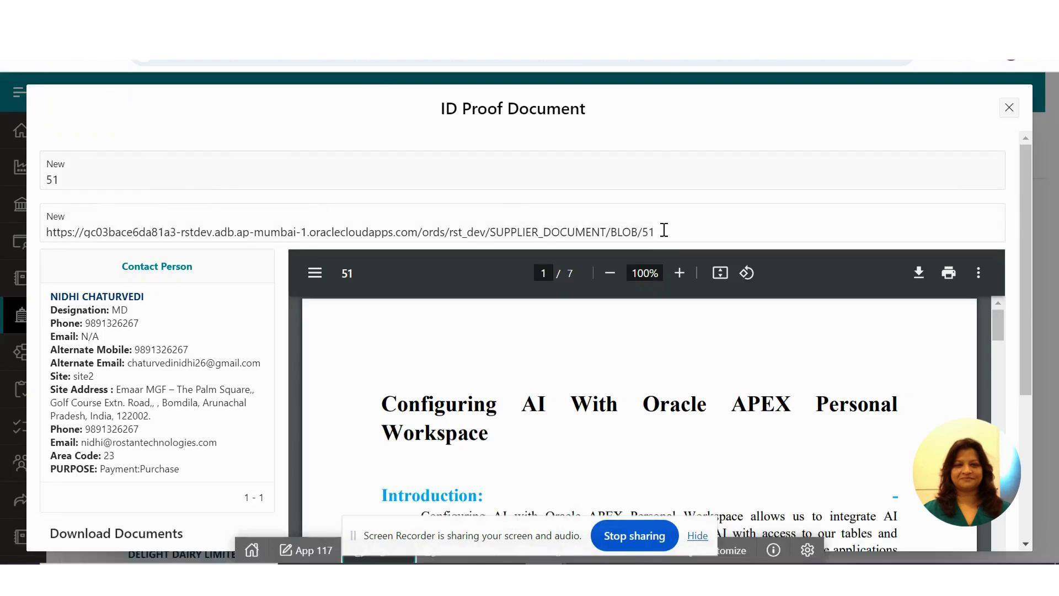
triple_click(661, 230)
drag(662, 231, 152, 234)
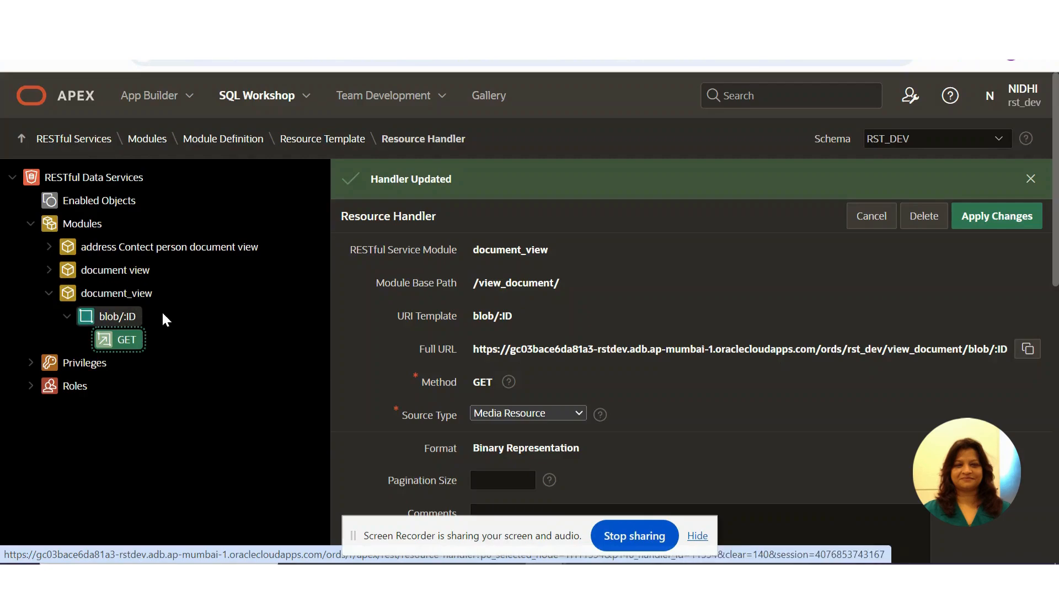
- Start a new RESTful Services module and name it CONTACT_ID_DOCUMENT
click(84, 225)
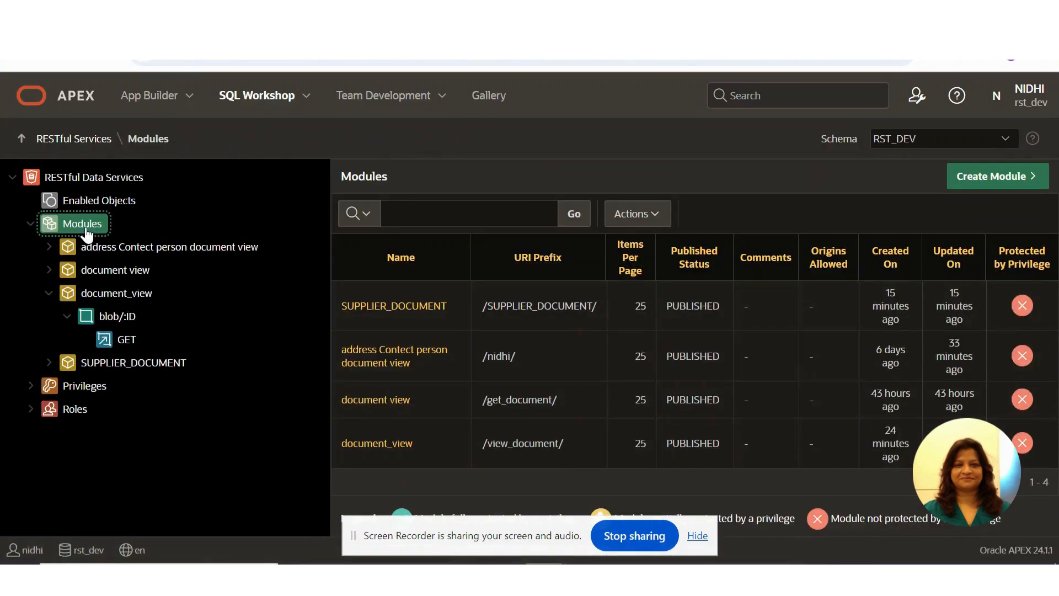
click(1019, 184)
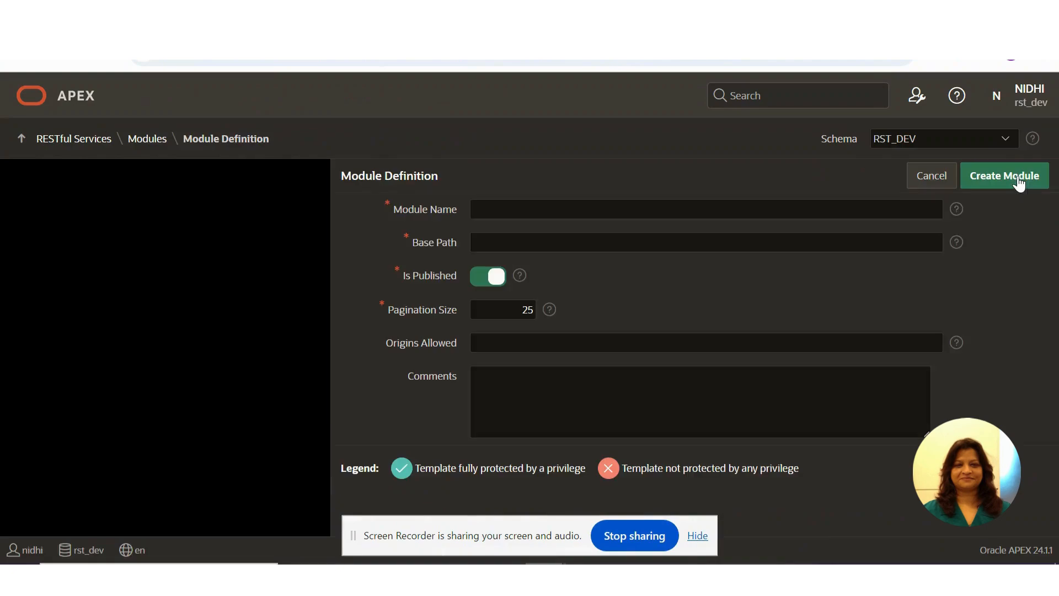
click(640, 209)
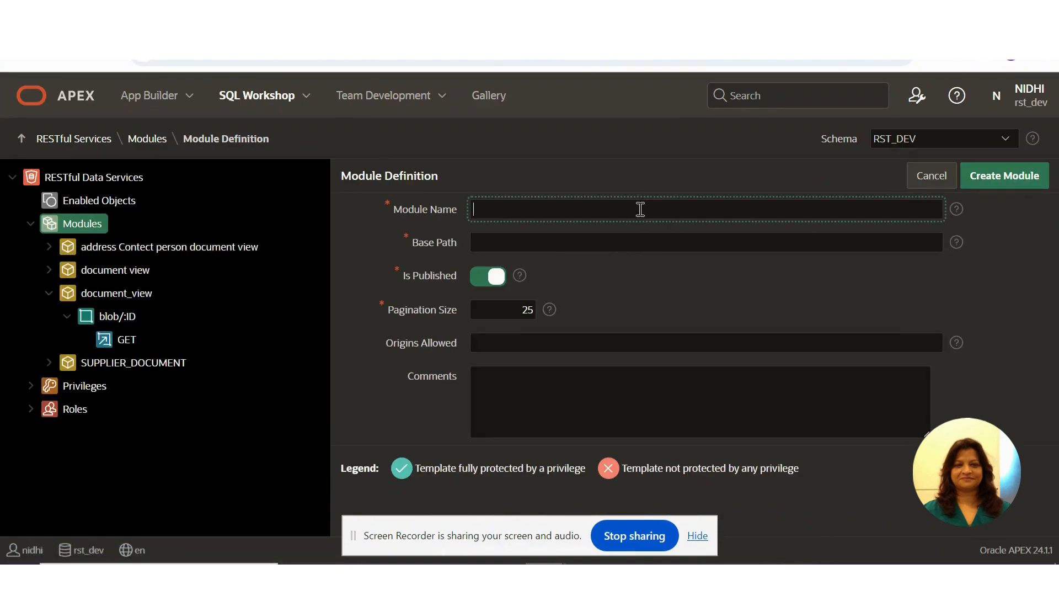
text(CONTACT_ID_DOCUMENT)
- Set the module's base path to /CONTACT_ID_DOCUMENT/, create the module and check its full URL
click(556, 246)
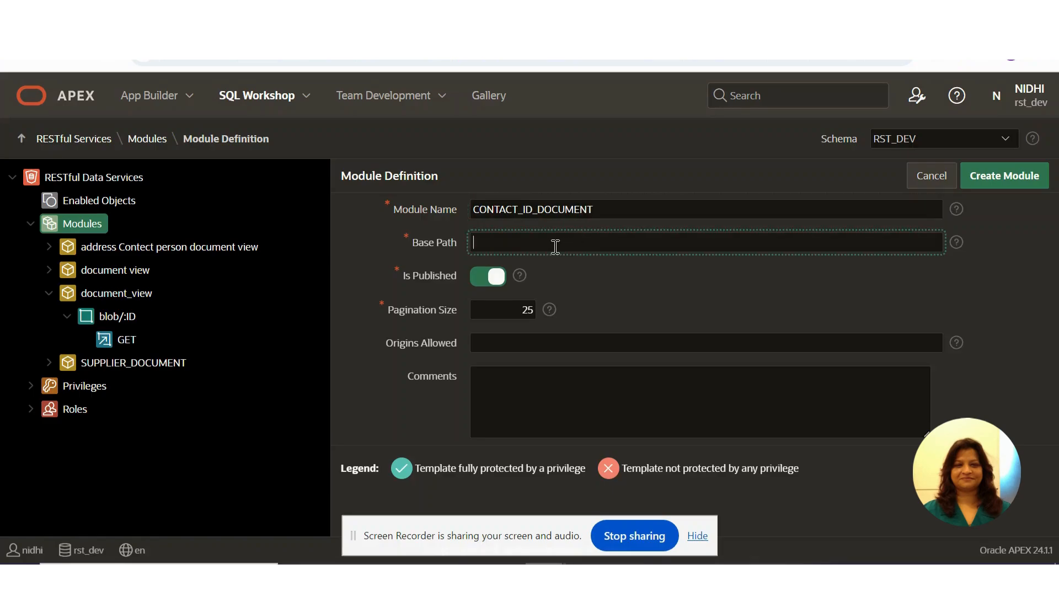
text(/CONTACT_ID_DOCUMENT/)
click(1003, 182)
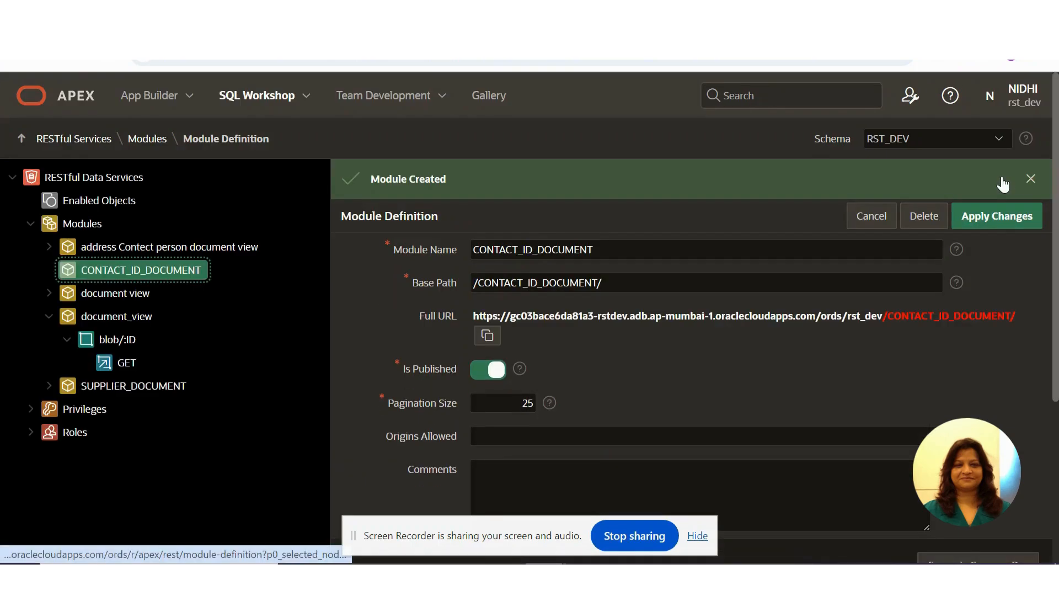
drag(1024, 316, 465, 313)
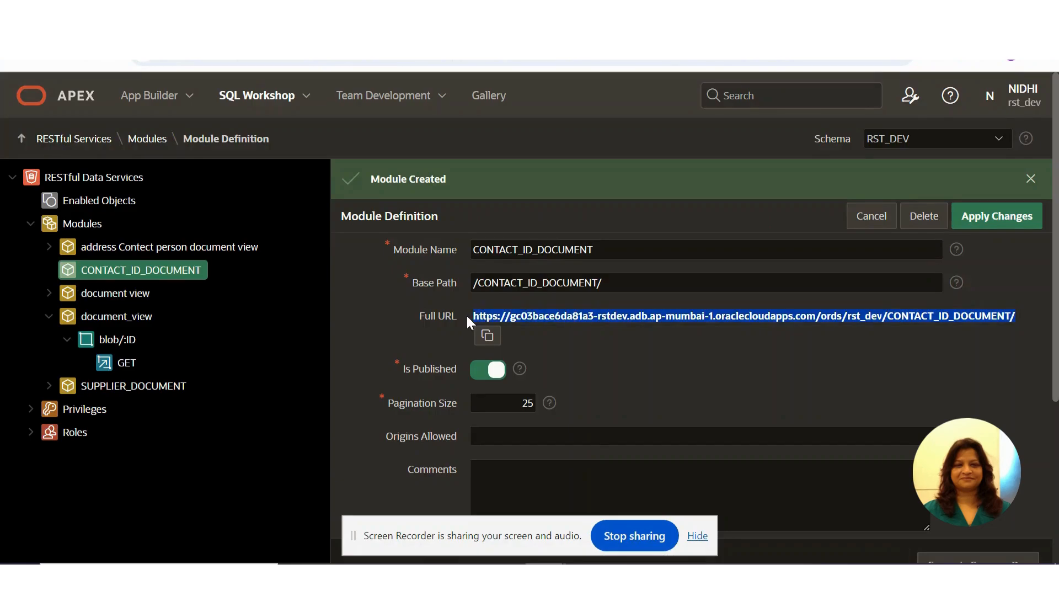
- Create a resource template in the CONTACT_ID_DOCUMENT module with the URI template BLOB/:ID and check its full URL
drag(1055, 304, 1058, 420)
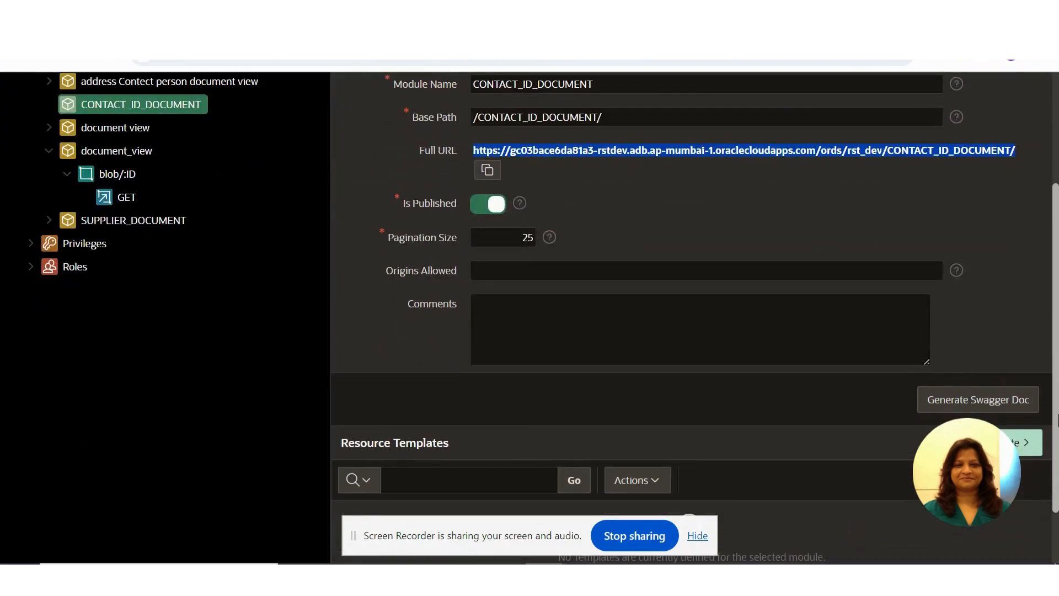
click(1026, 442)
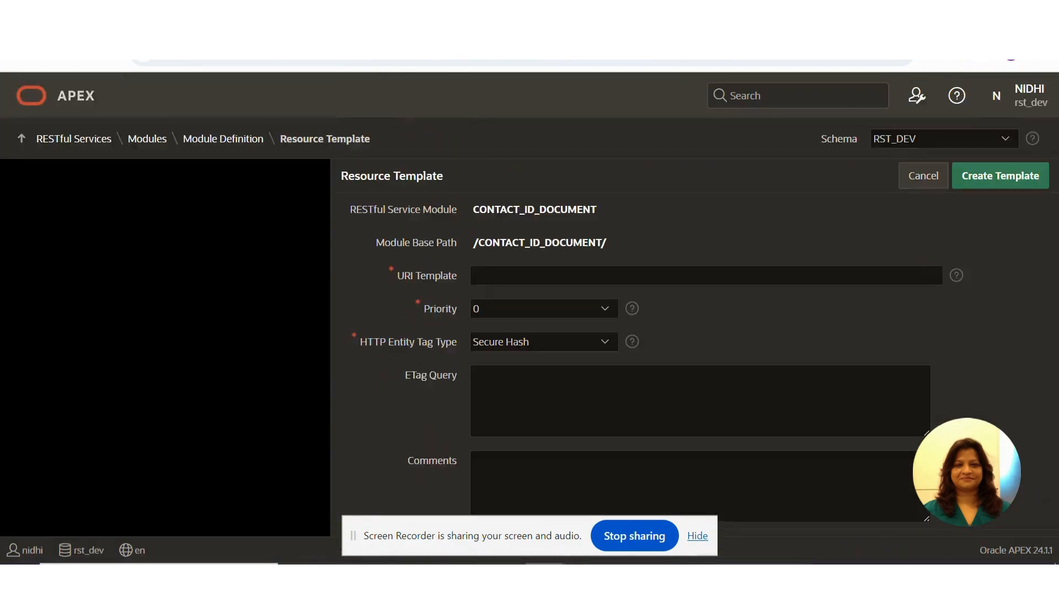
click(575, 272)
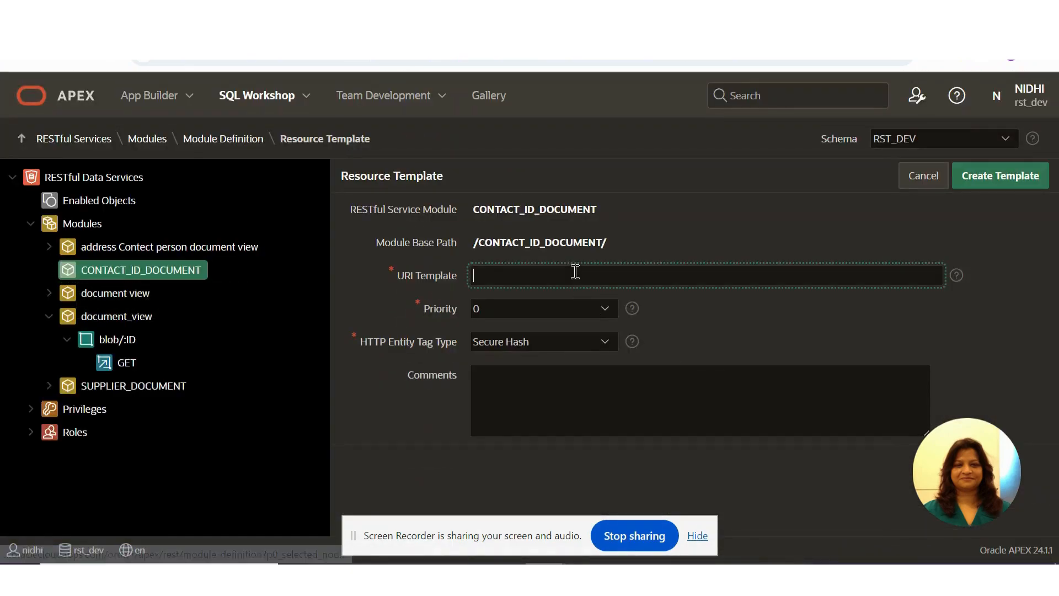
text(/)
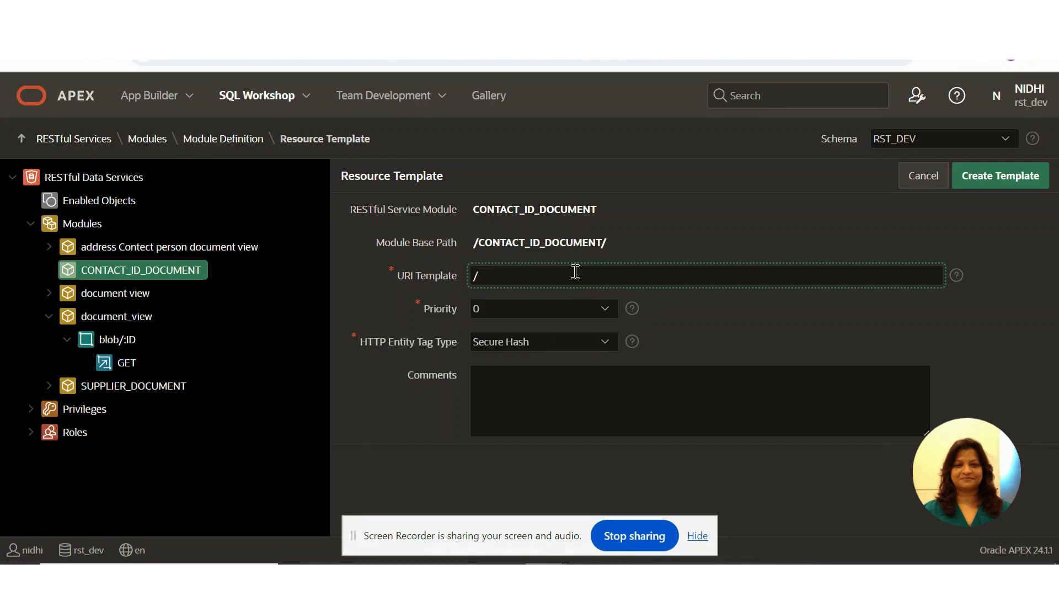
text(BLO)
text(C)
key(BackSpace)
text(B/)
key(BackSpace)
key(BackSpace)
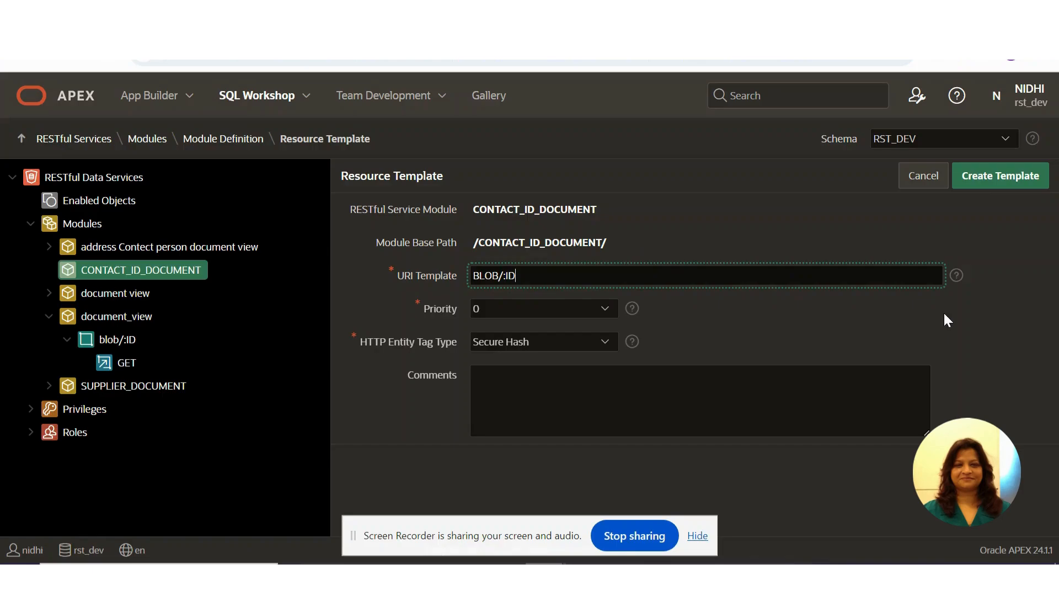
click(1001, 178)
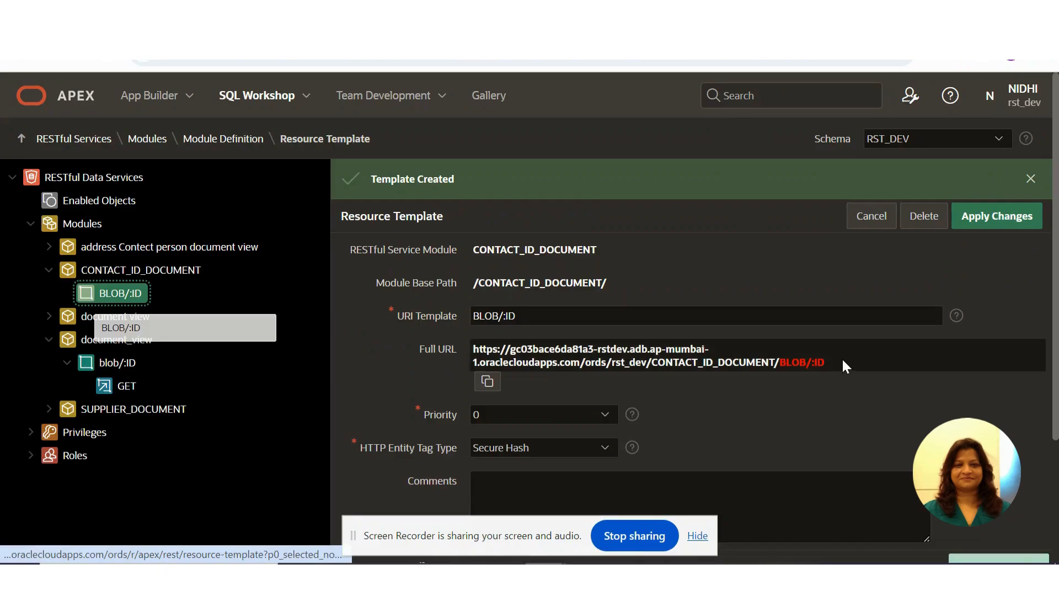
drag(473, 349, 859, 379)
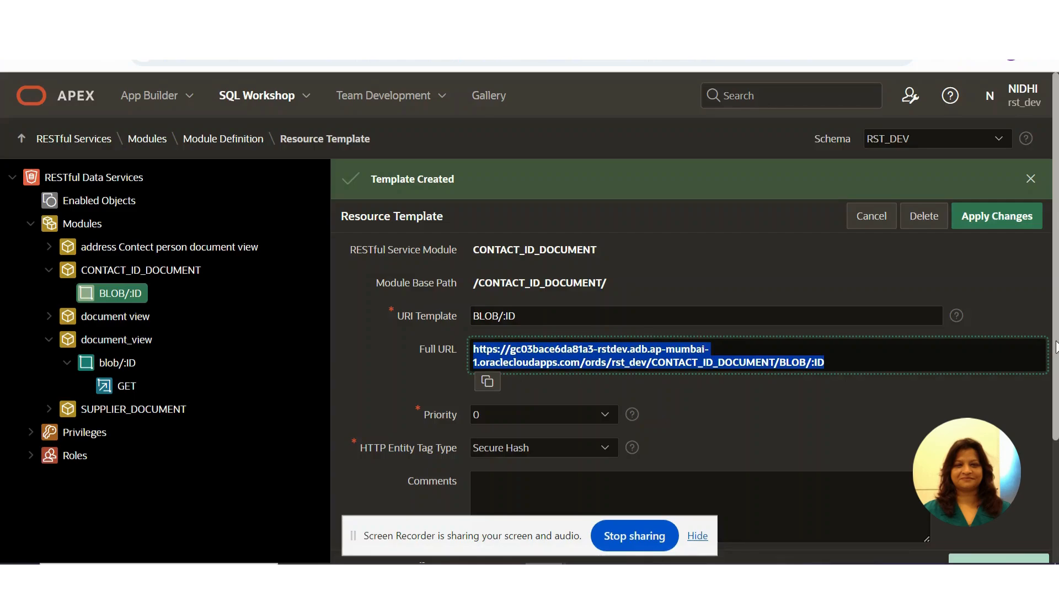
- Start a new resource handler for the BLOB/:ID template, keeping the GET method and setting the source type to Media Resource
scroll(927, 289, down, 3)
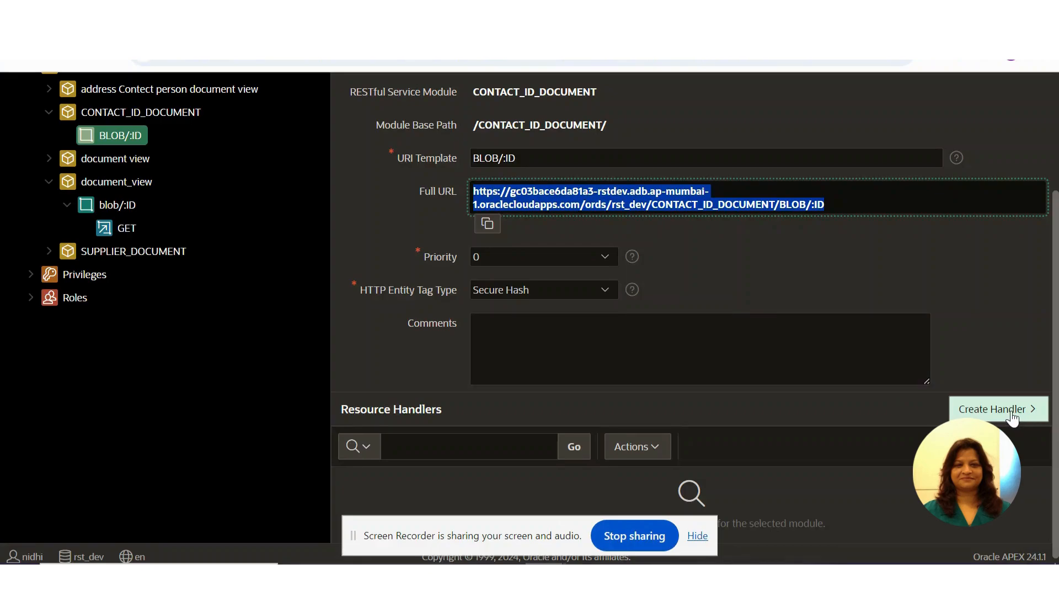
click(1026, 419)
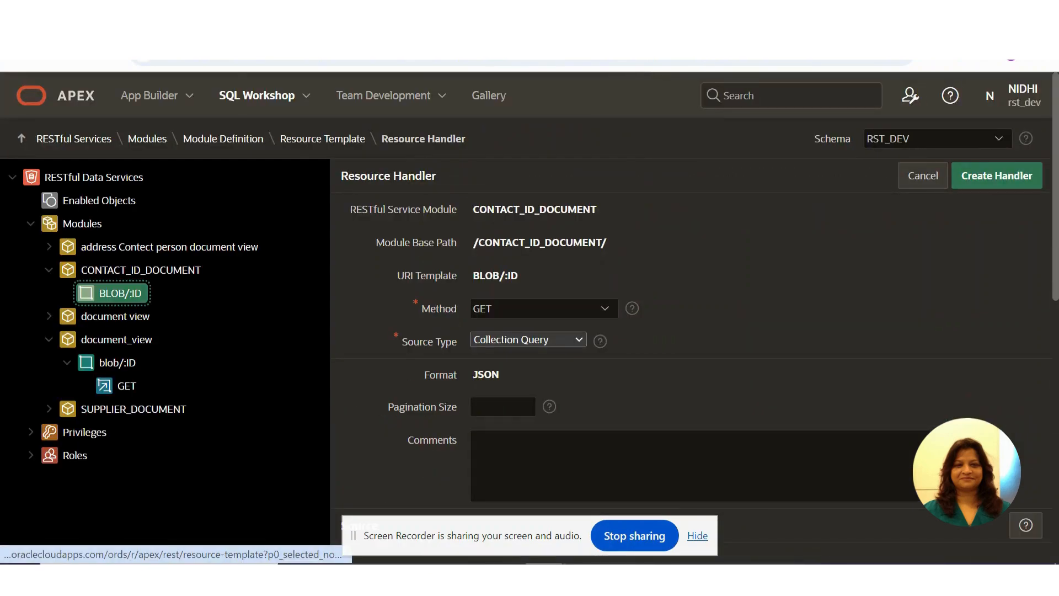
mouse_move(503, 573)
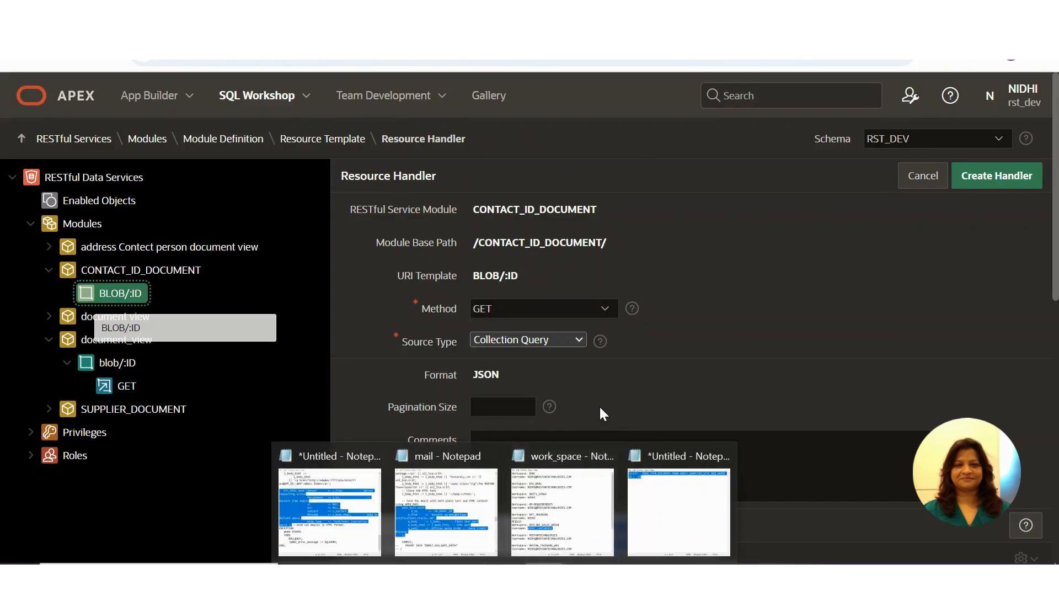
click(577, 307)
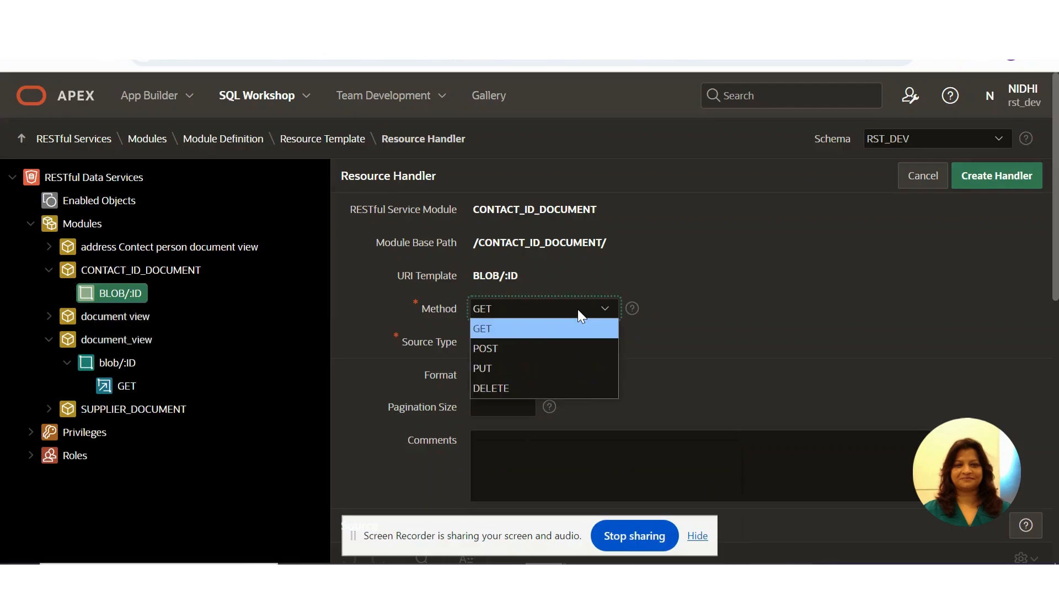
click(577, 309)
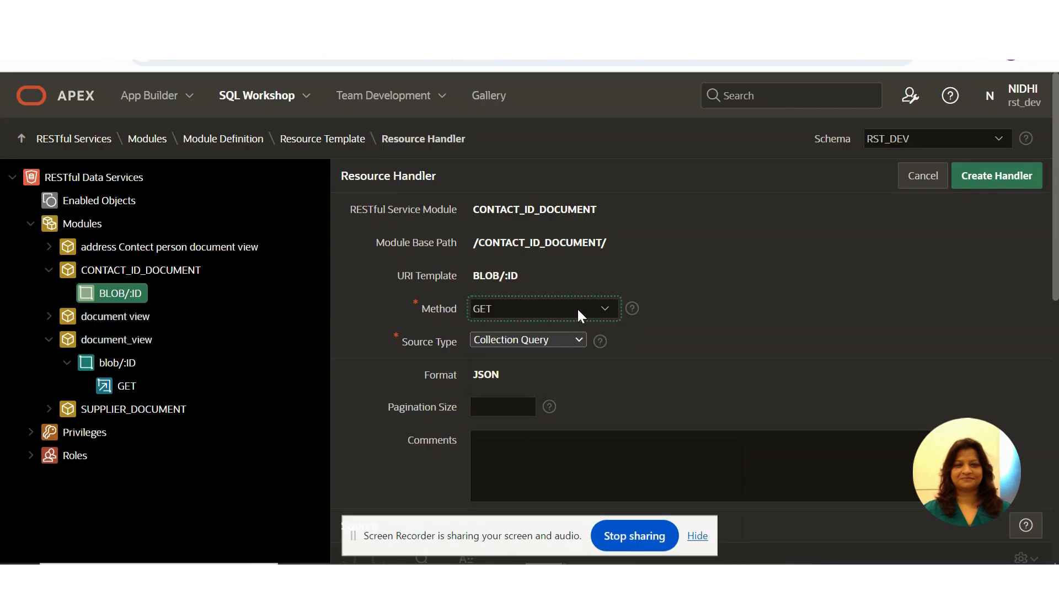
click(572, 340)
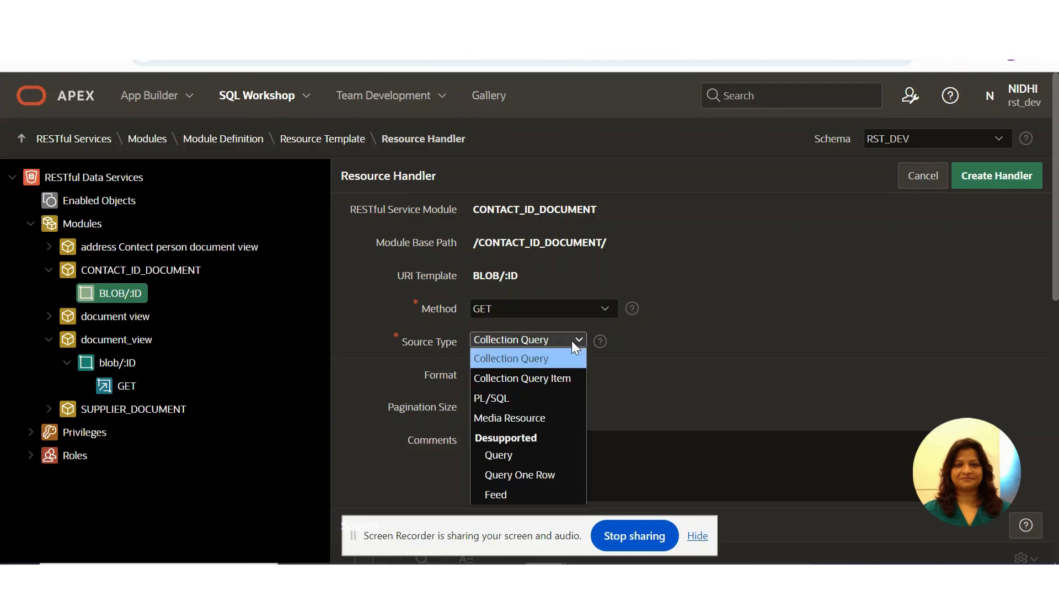
click(537, 418)
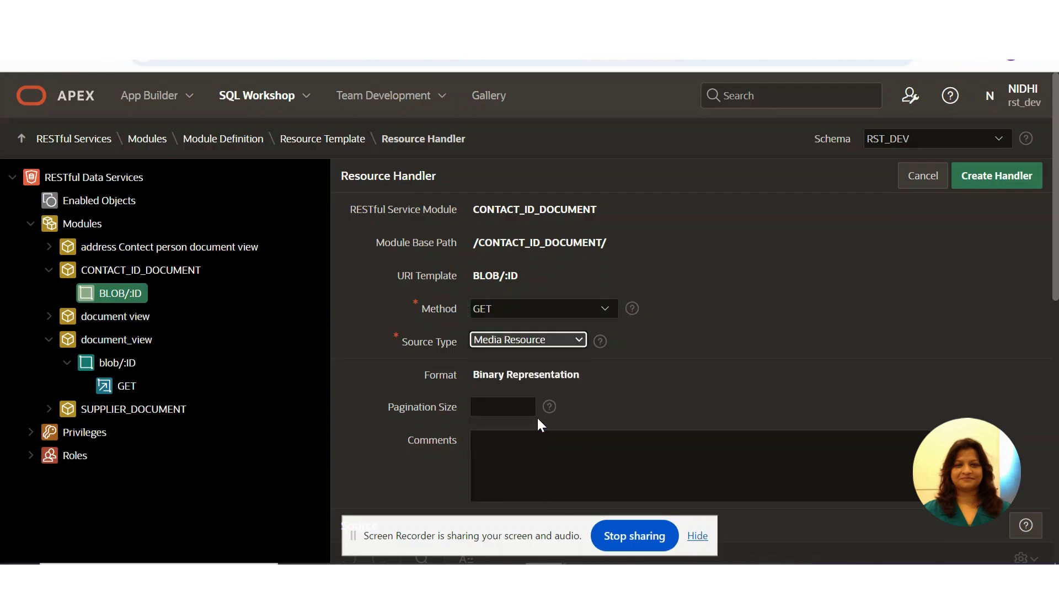
- Set the handler's source to the query copied from Notepad: SELECT MIME_TYPE,DOCUMENT FROM XXRST_SUPPLIER_SITE_REQ WHERE ID = :ID
drag(1054, 232, 1056, 402)
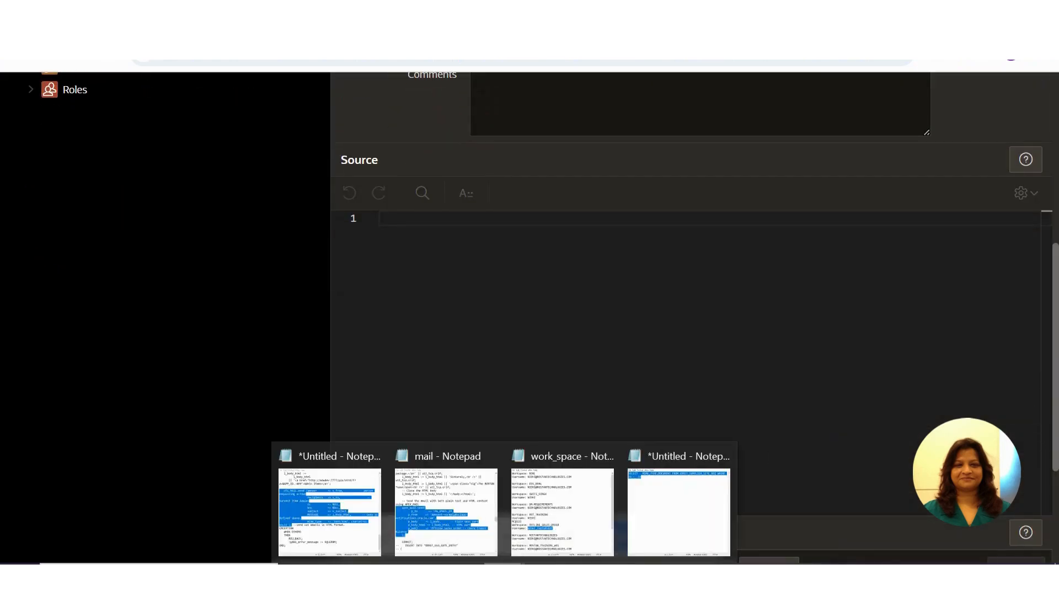
click(643, 501)
drag(399, 168, 278, 143)
key(ctrl+c)
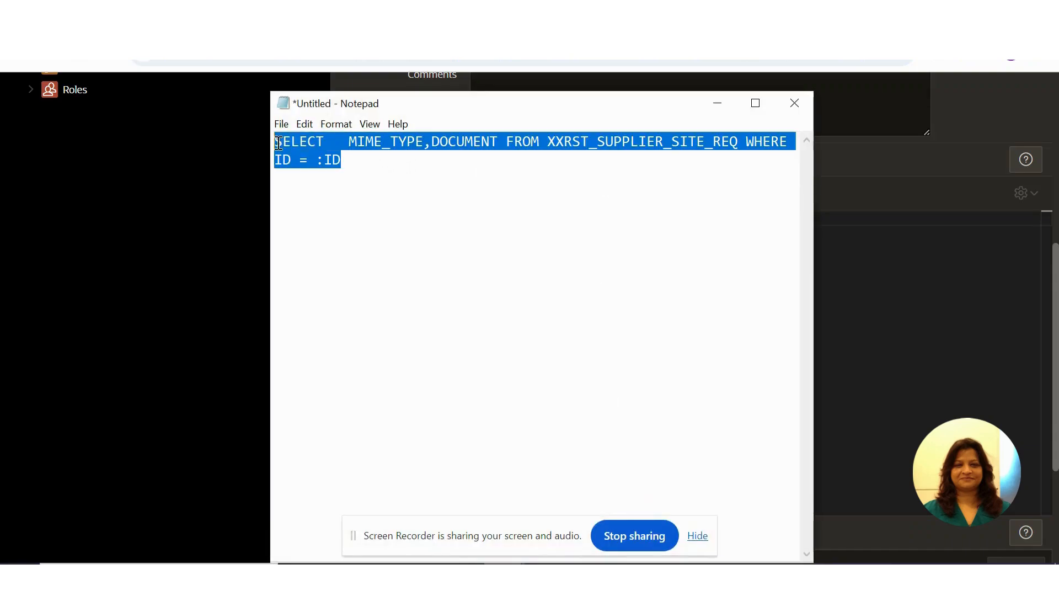
click(717, 104)
click(472, 218)
key(ctrl+v)
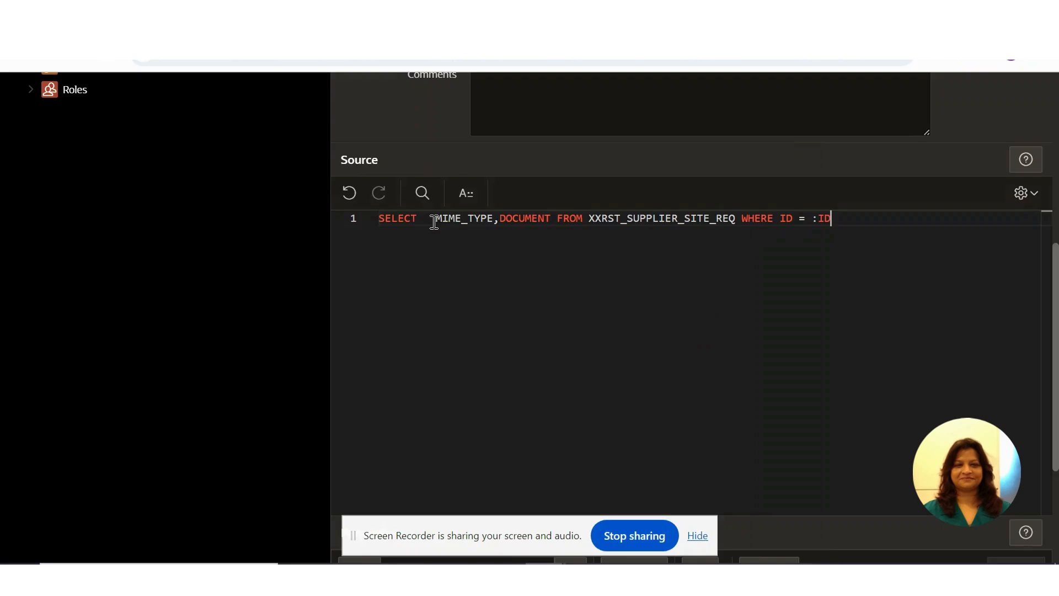
drag(430, 219, 551, 219)
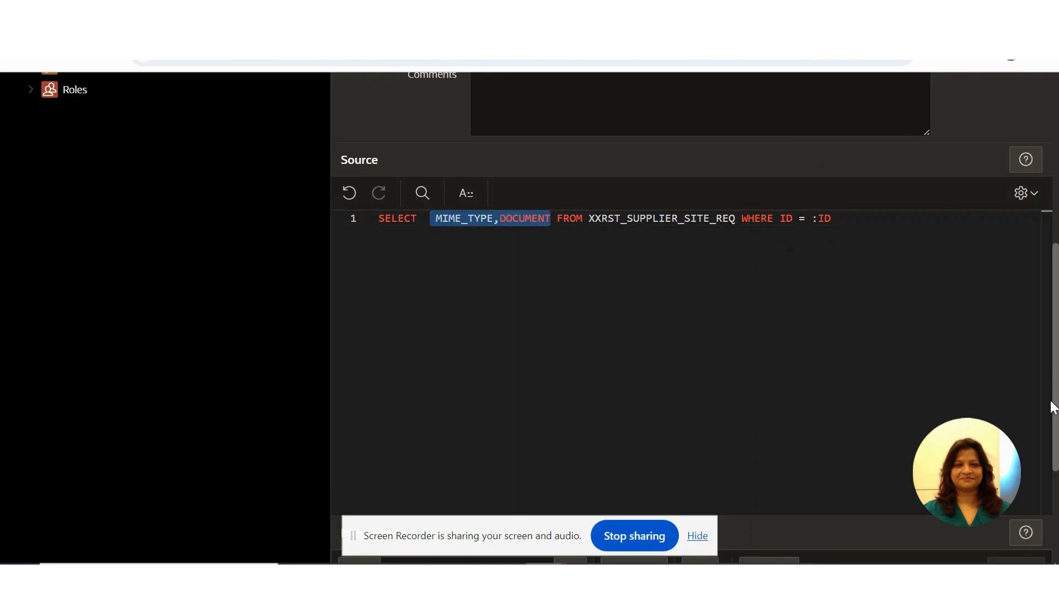
- Create the GET handler, apply its changes and copy its full URL
drag(1054, 402, 1040, 97)
click(992, 173)
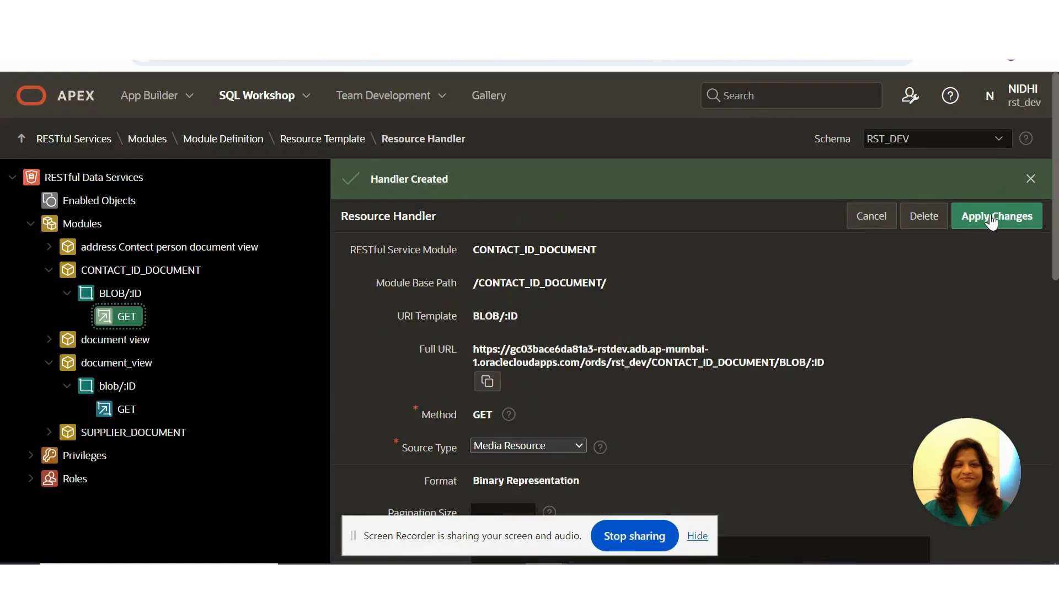
click(991, 218)
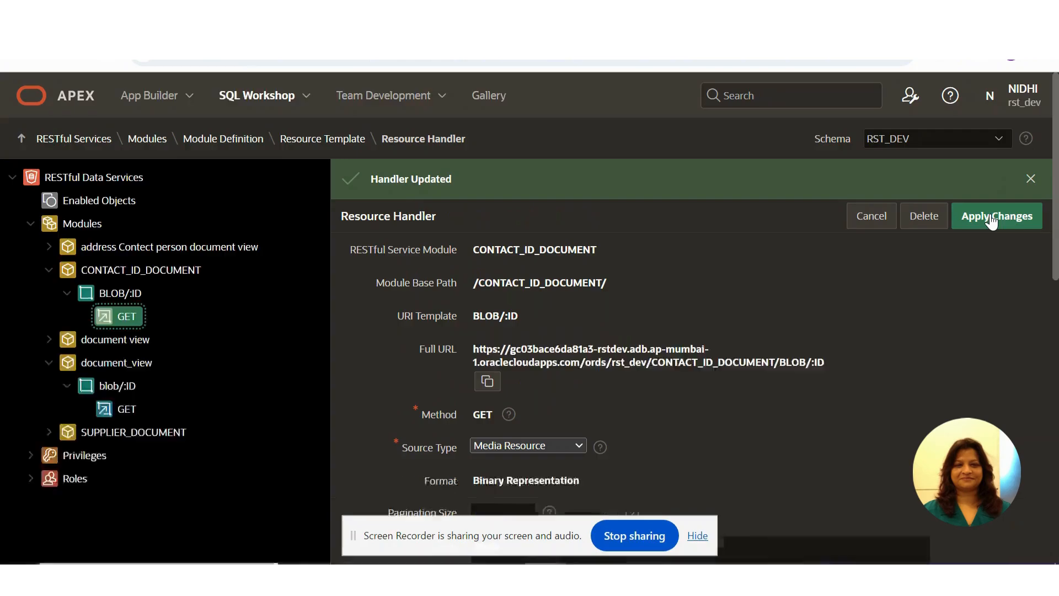
click(488, 384)
click(975, 217)
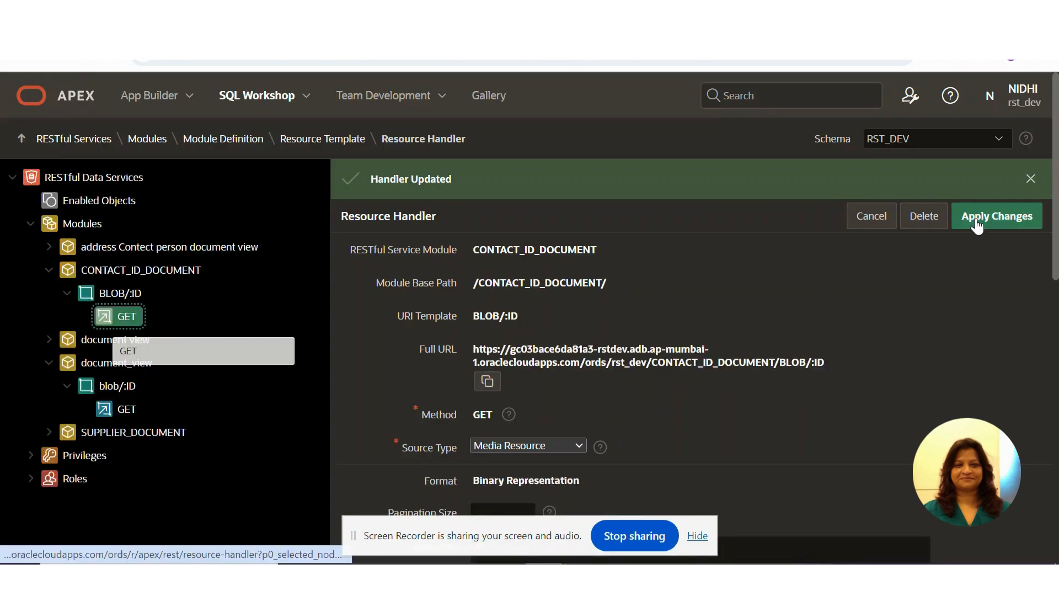
- In Page Designer for page 73, paste the copied CONTACT_ID_DOCUMENT/BLOB/:ID URL below the existing URL in the static value of P73_URL
click(463, 17)
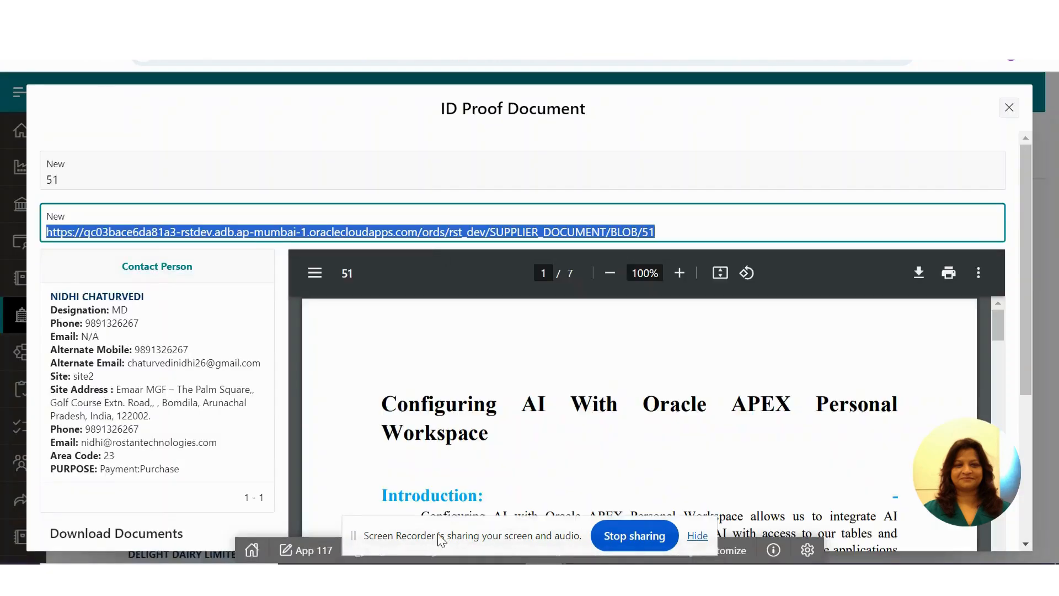
click(363, 561)
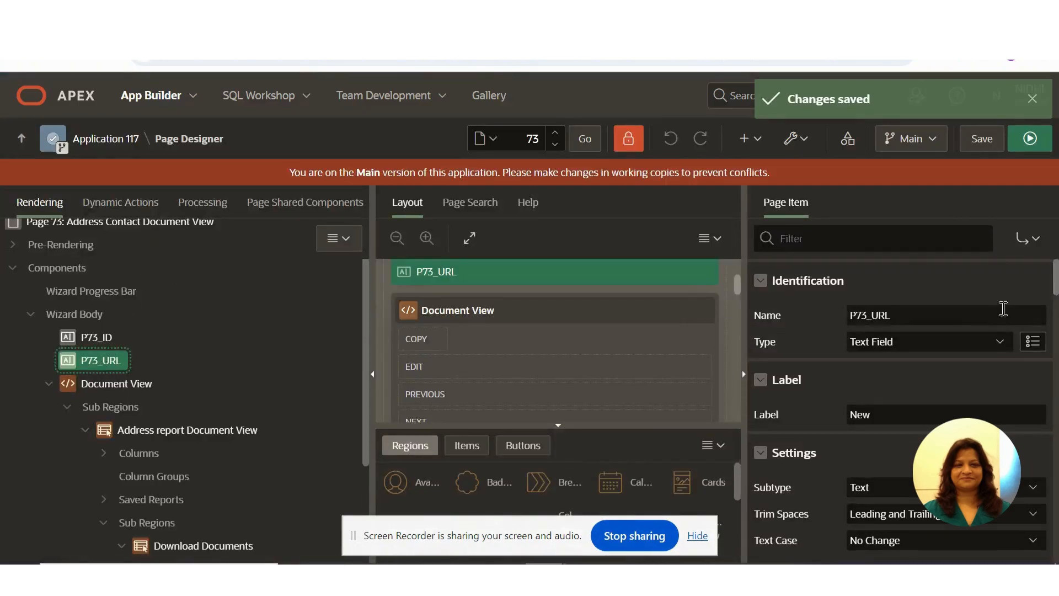
scroll(1000, 307, down, 10)
scroll(1036, 383, down, 10)
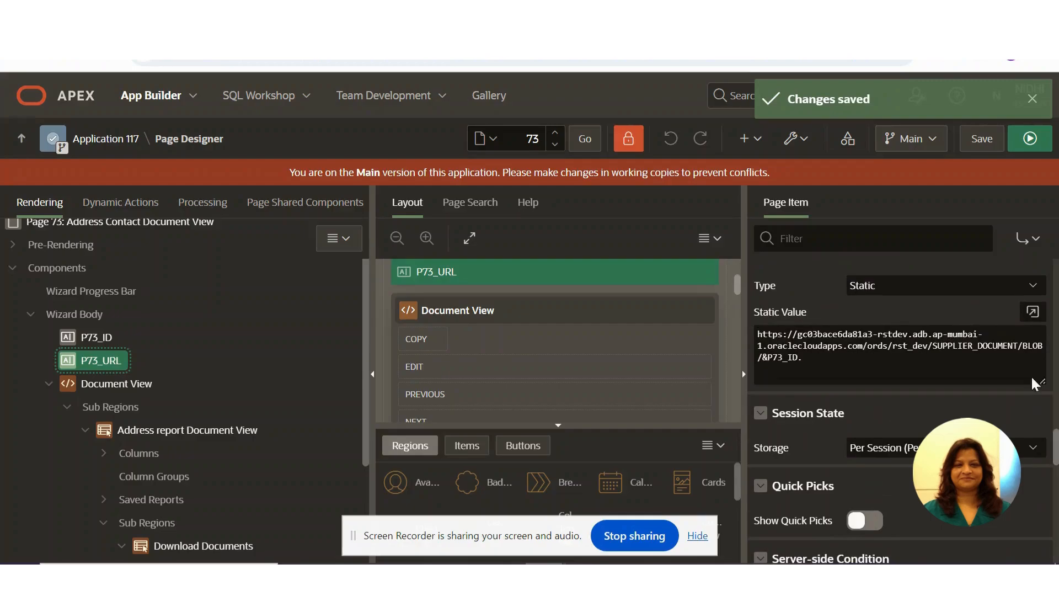
click(1033, 311)
click(687, 210)
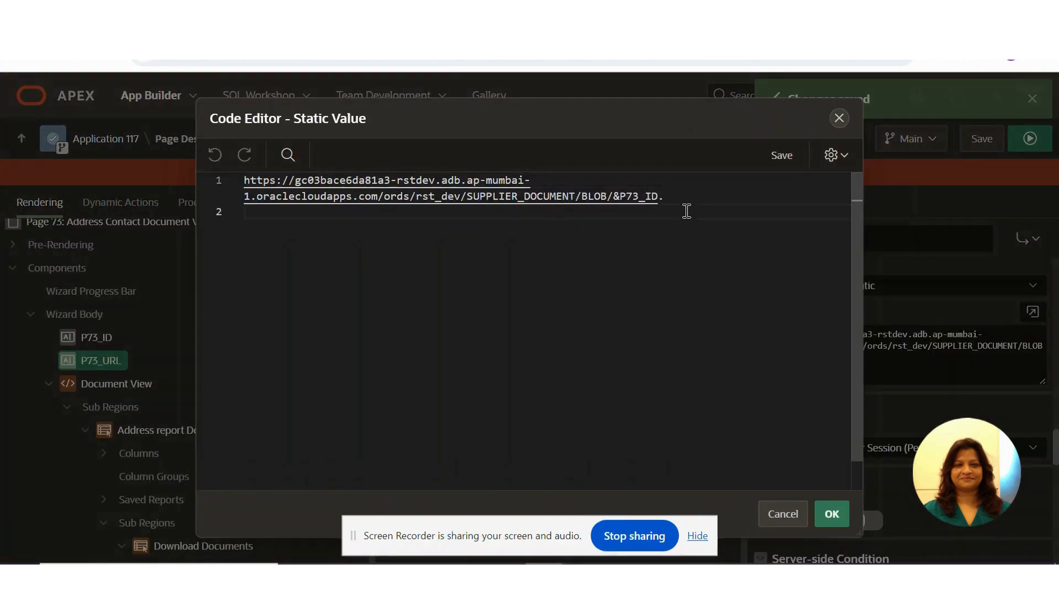
key(Return)
key(ctrl+v)
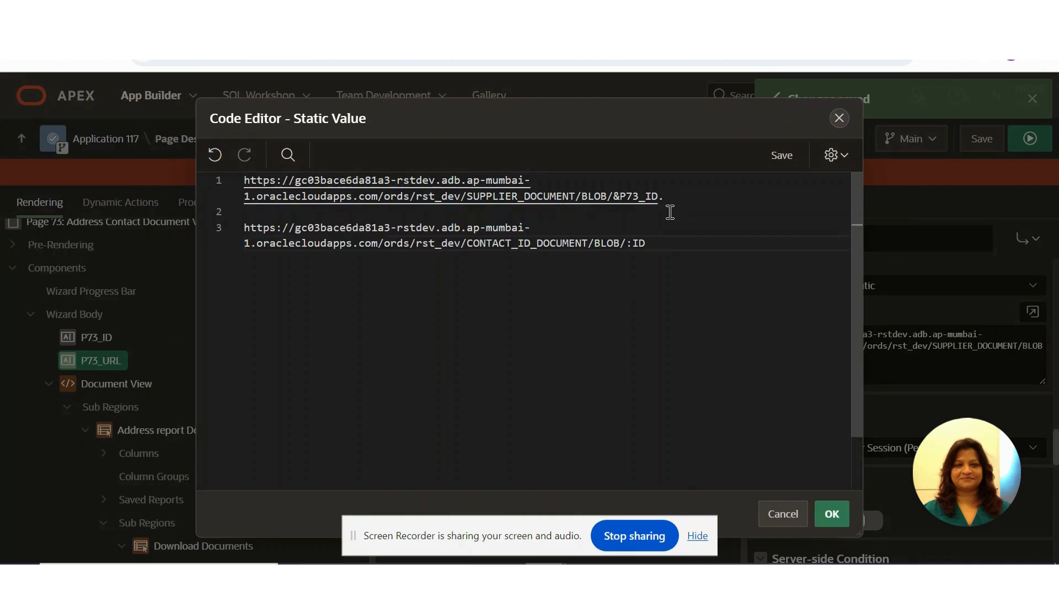
- Replace :ID in the pasted URL with &P73_ID., delete the old SUPPLIER_DOCUMENT URL and accept the static value
drag(614, 196, 674, 195)
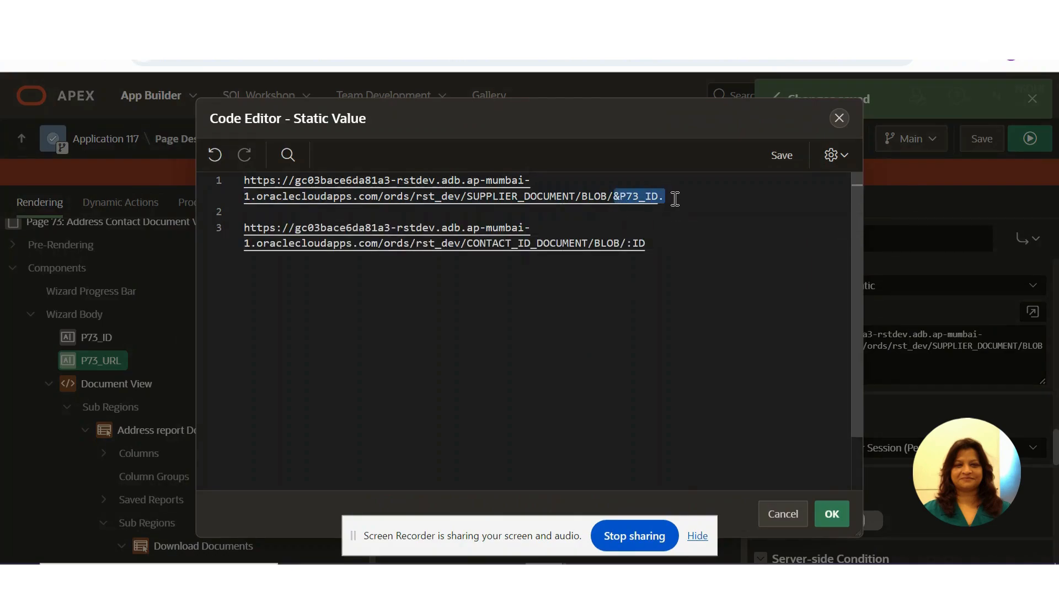
key(ctrl+c)
drag(622, 243, 665, 243)
key(ctrl+v)
drag(668, 197, 219, 181)
key(Delete)
key(Delete)
key(Delete)
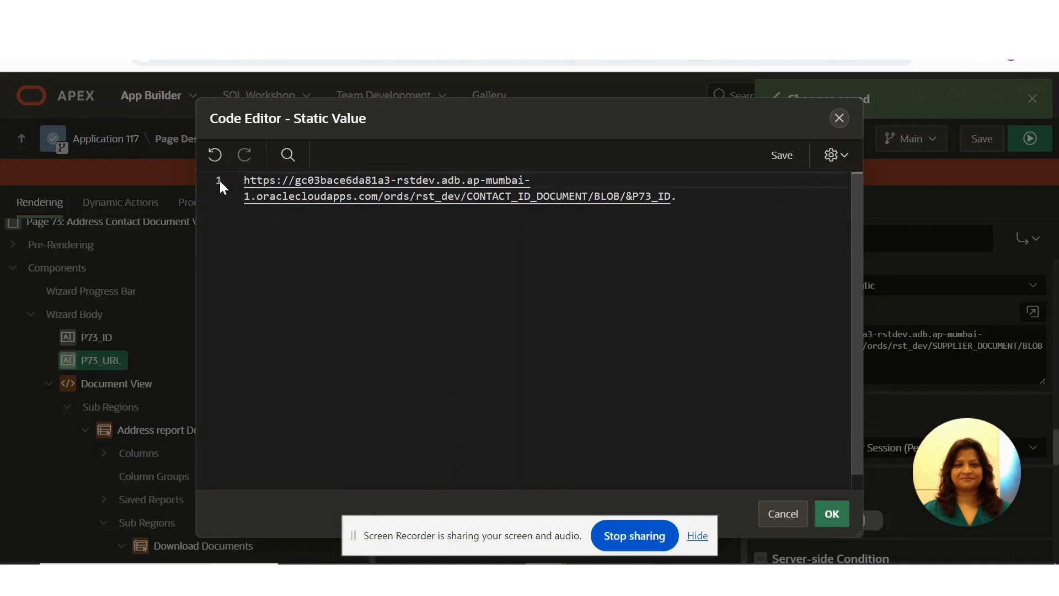
click(831, 514)
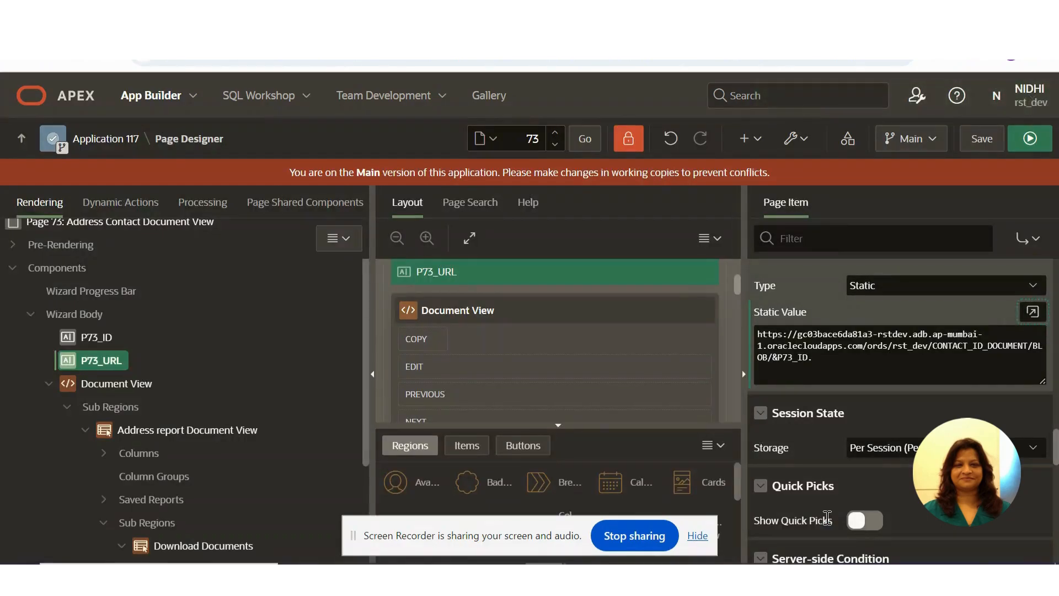
- Examine the View region's PL/SQL code, including the Vurl variable, its P73_URL source and the htp.p embed line
drag(366, 328, 364, 512)
click(124, 499)
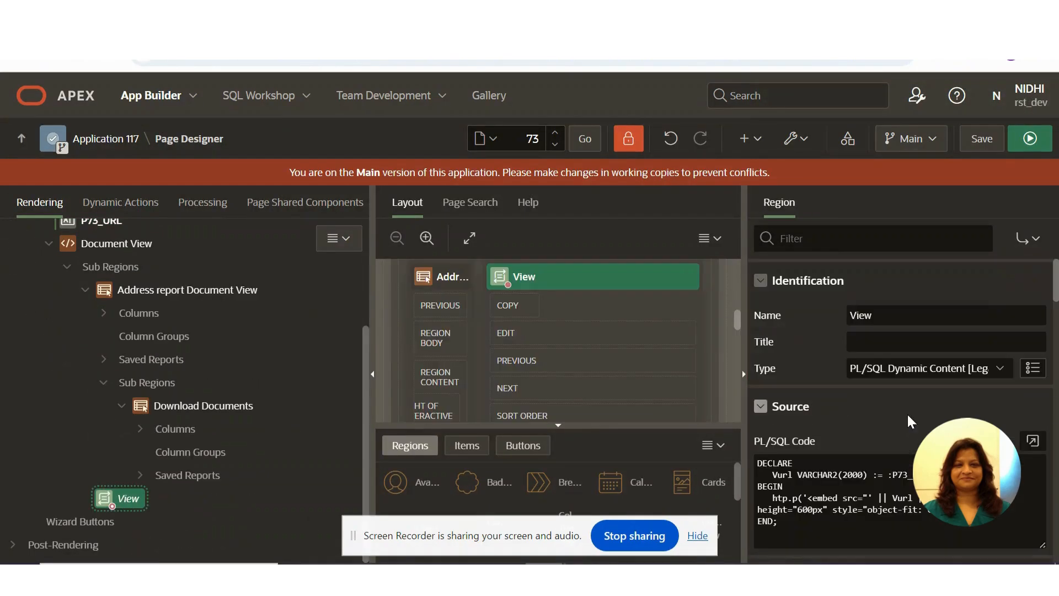
click(1032, 440)
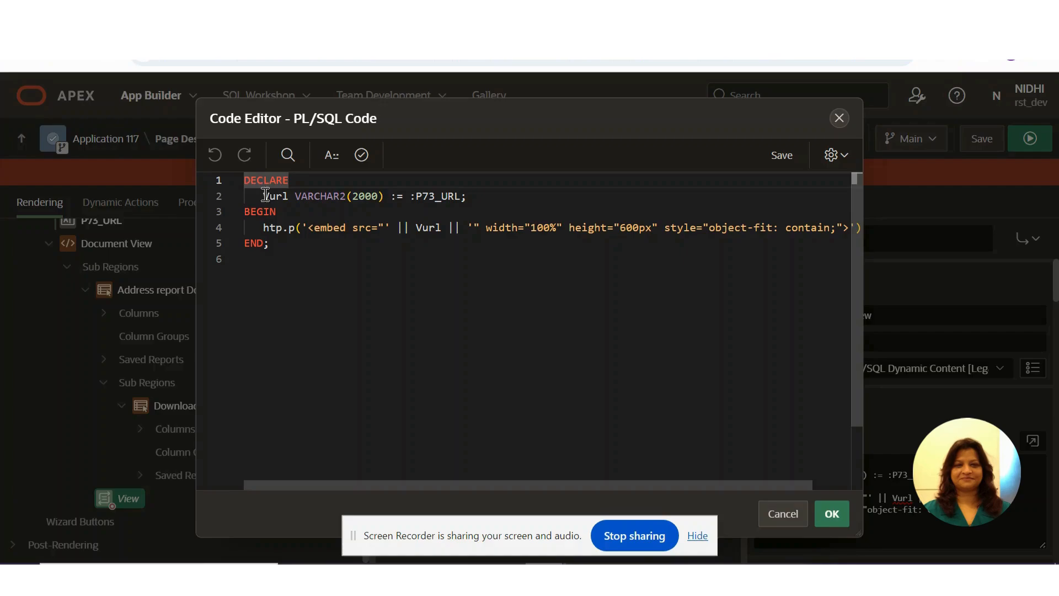
drag(262, 197, 289, 196)
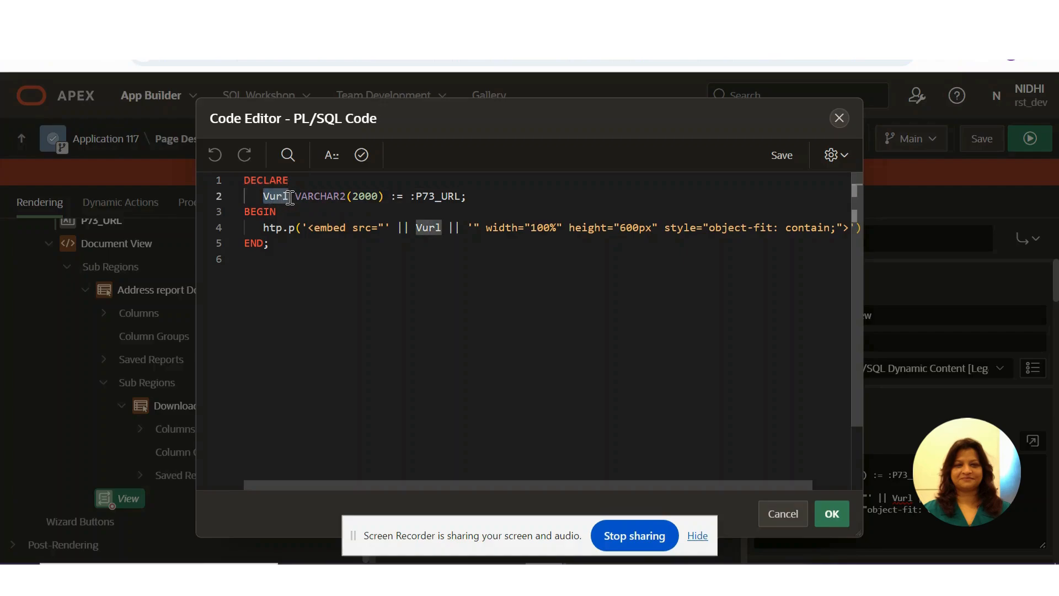
drag(462, 197, 412, 200)
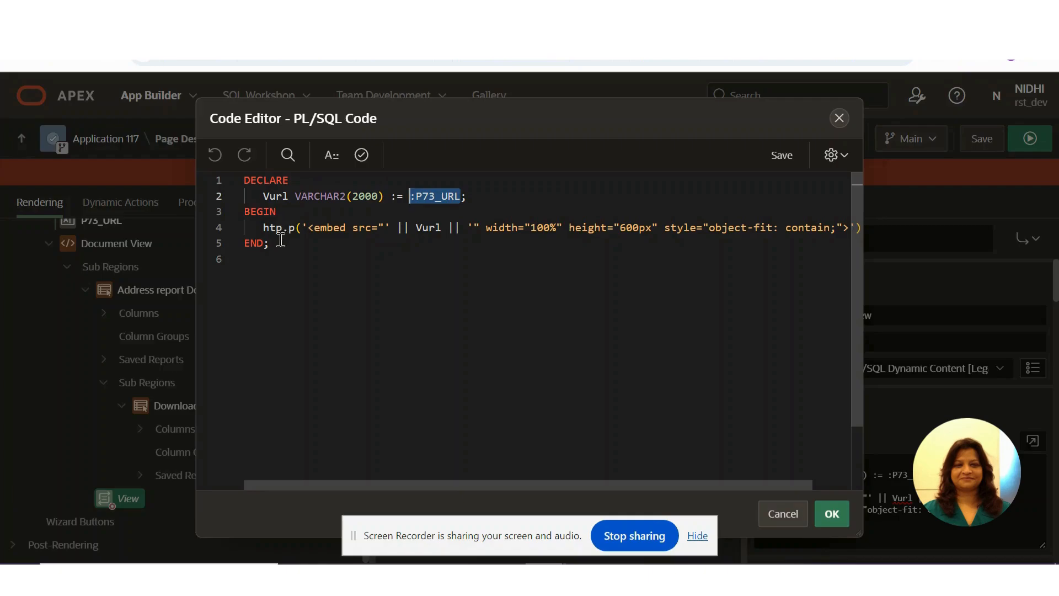
drag(263, 227, 852, 230)
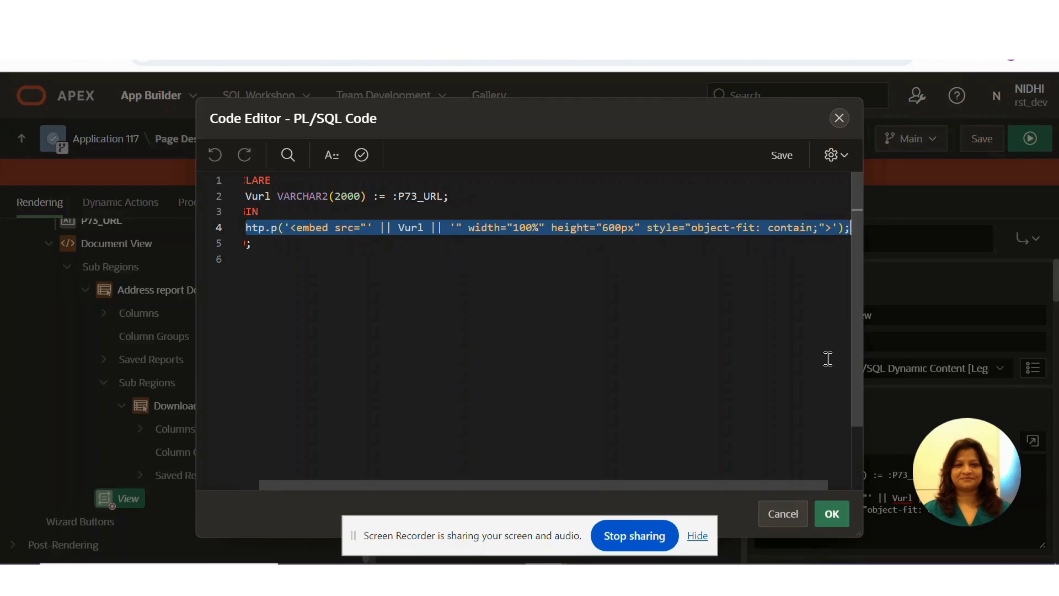
click(834, 515)
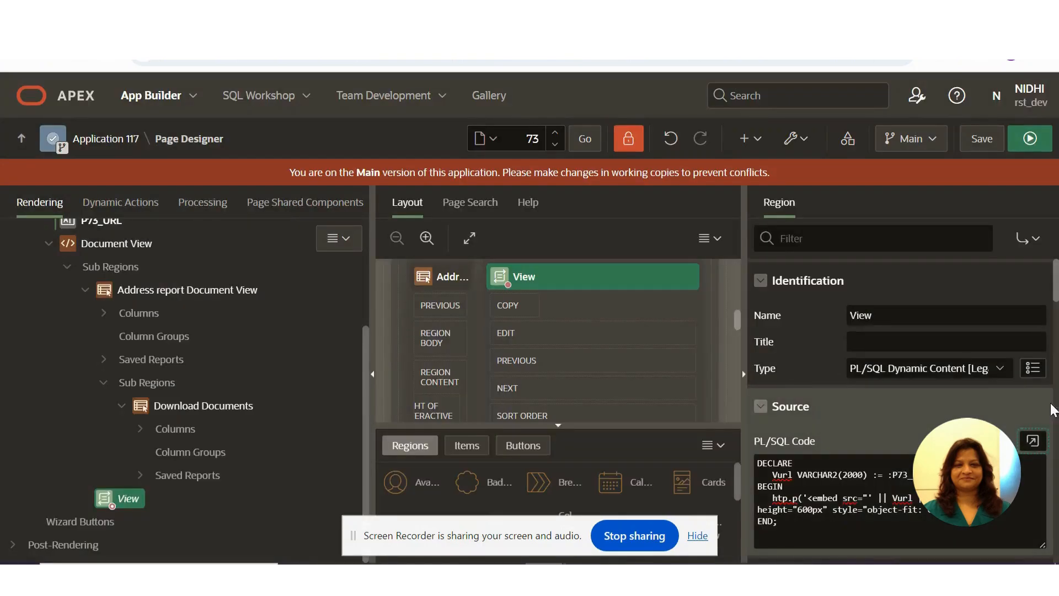
- Review the PL/SQL function body in the View region's server-side condition
drag(1057, 299, 1058, 489)
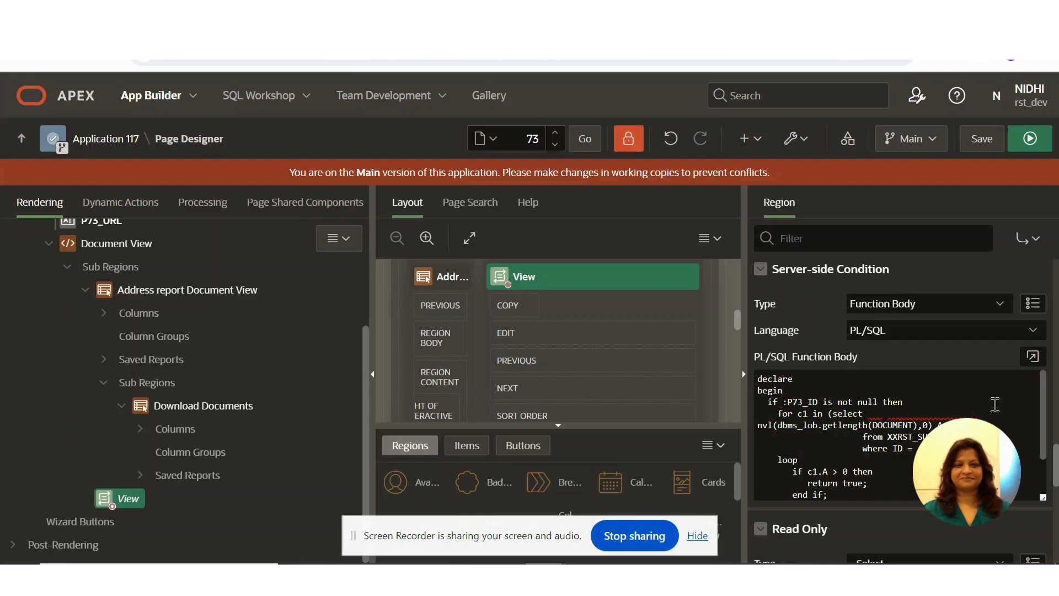
click(1032, 356)
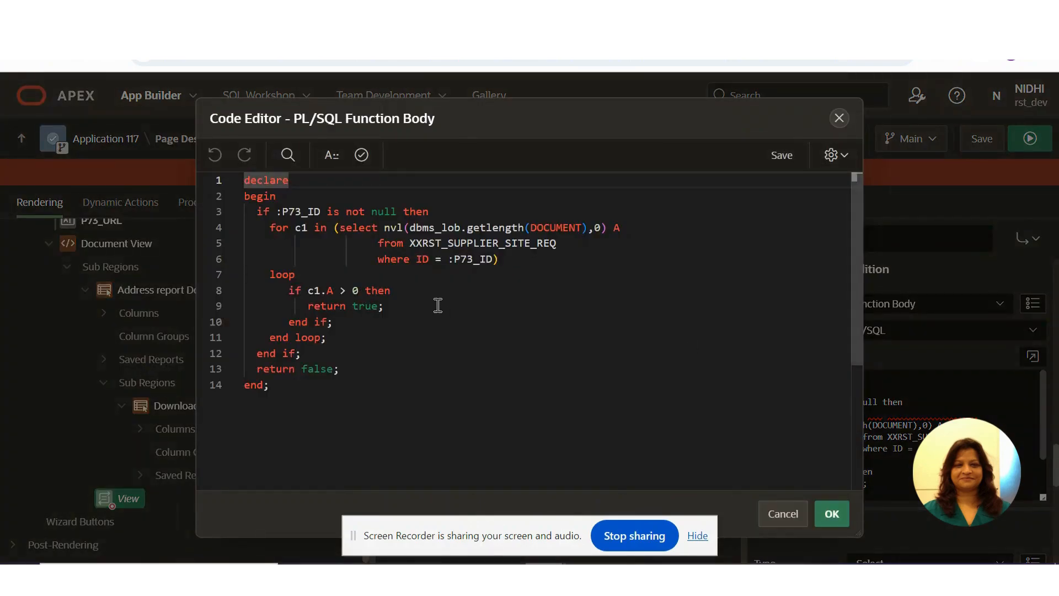
click(839, 118)
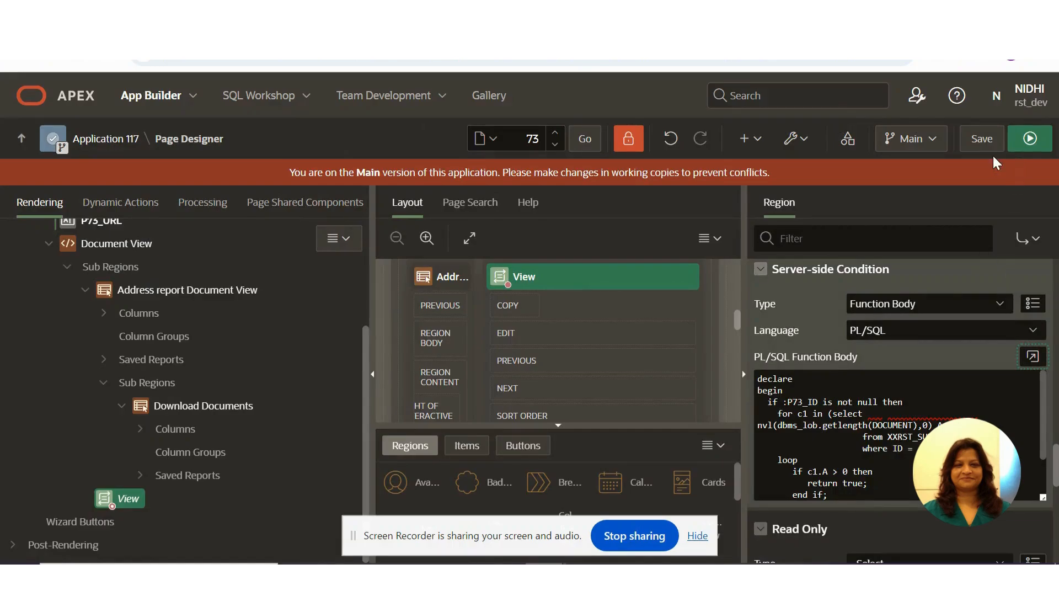
- Save page 73 and reload the running mySuppliers application
click(981, 139)
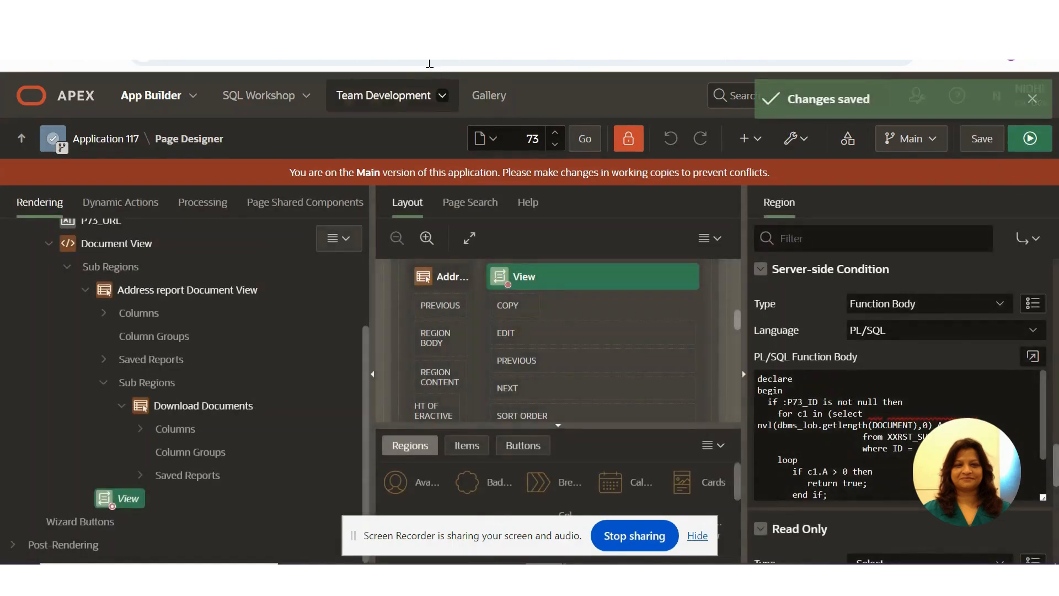
click(353, 15)
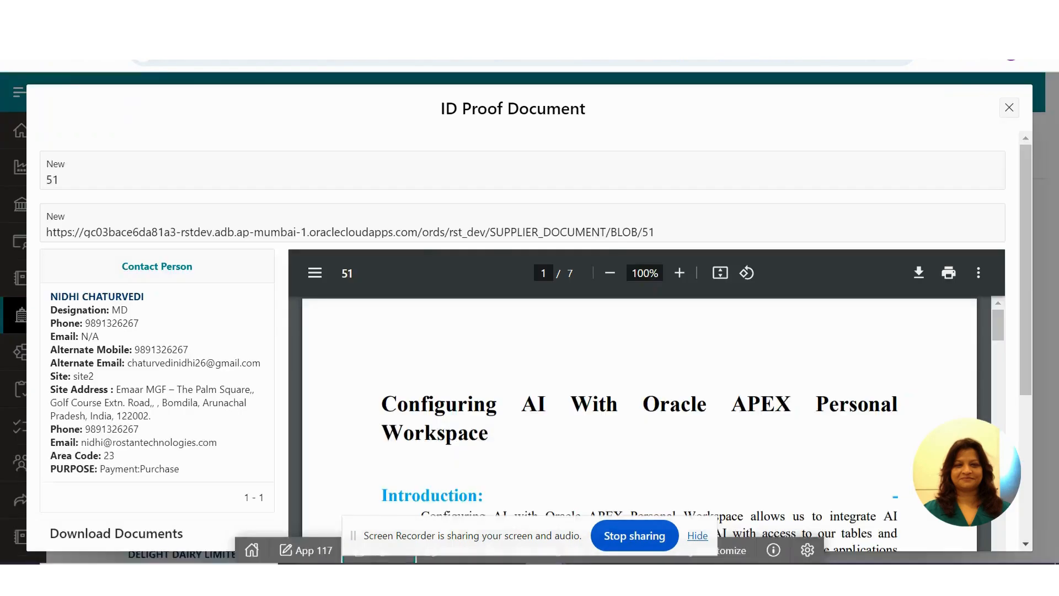
click(85, 62)
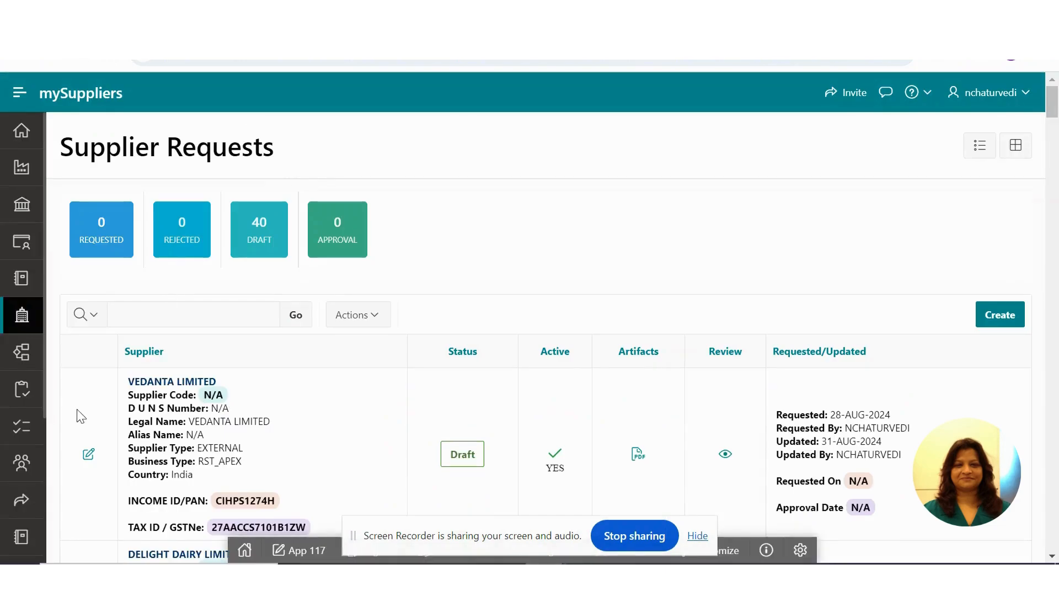
- Open the site2 document from the Address step of the VEDANTA LIMITED request and check the CONTACT_ID_DOCUMENT part of its URL
click(88, 454)
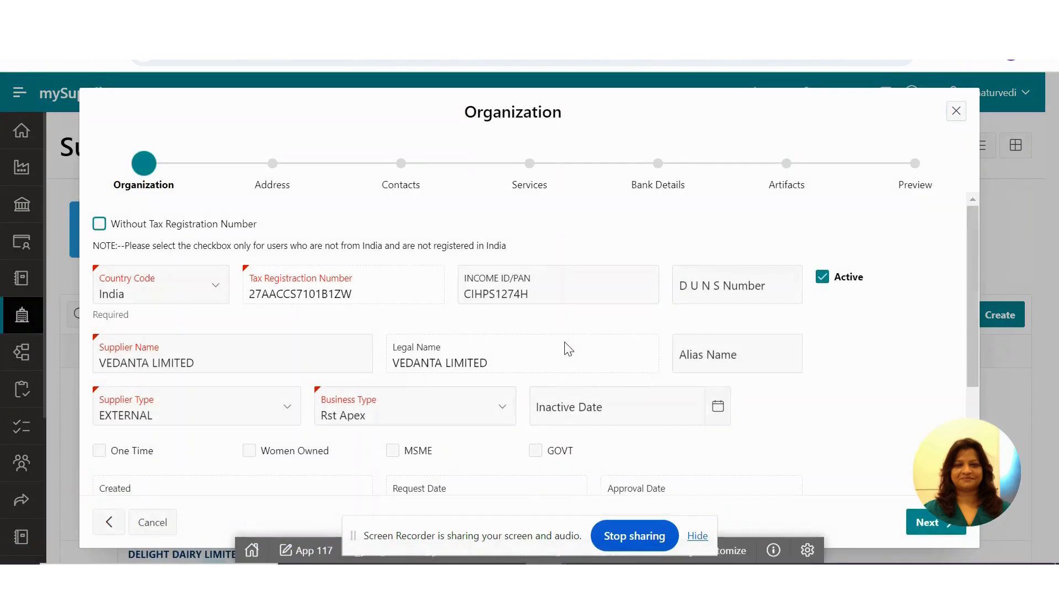
click(935, 518)
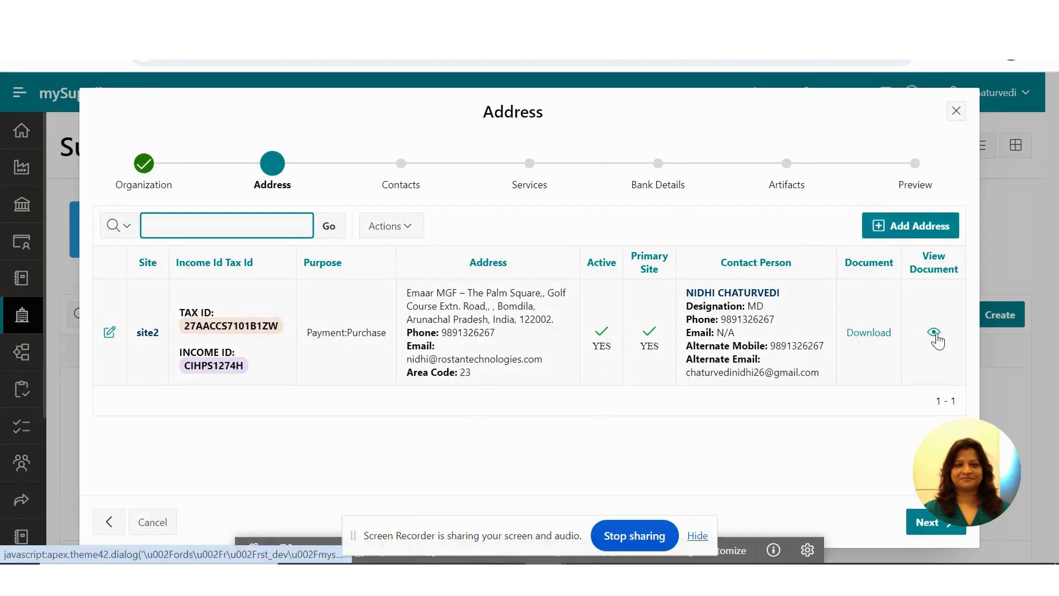
click(933, 332)
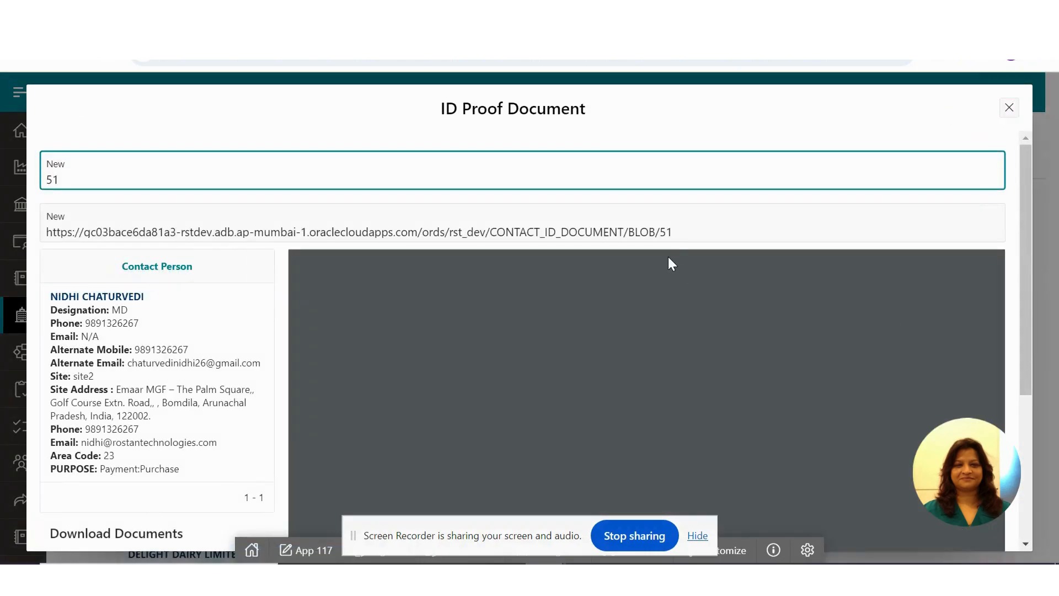
drag(673, 232, 492, 233)
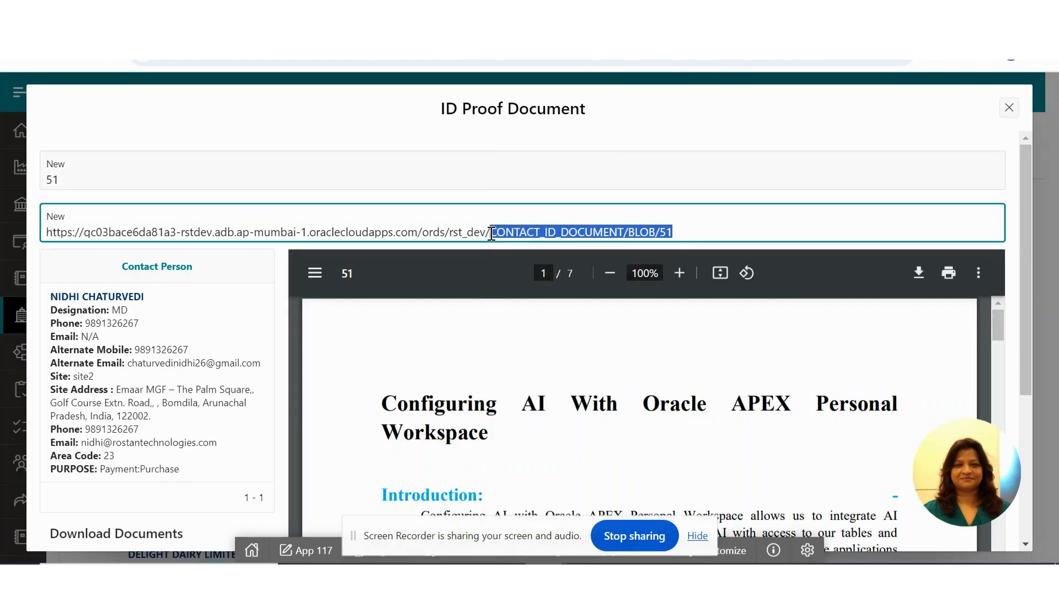